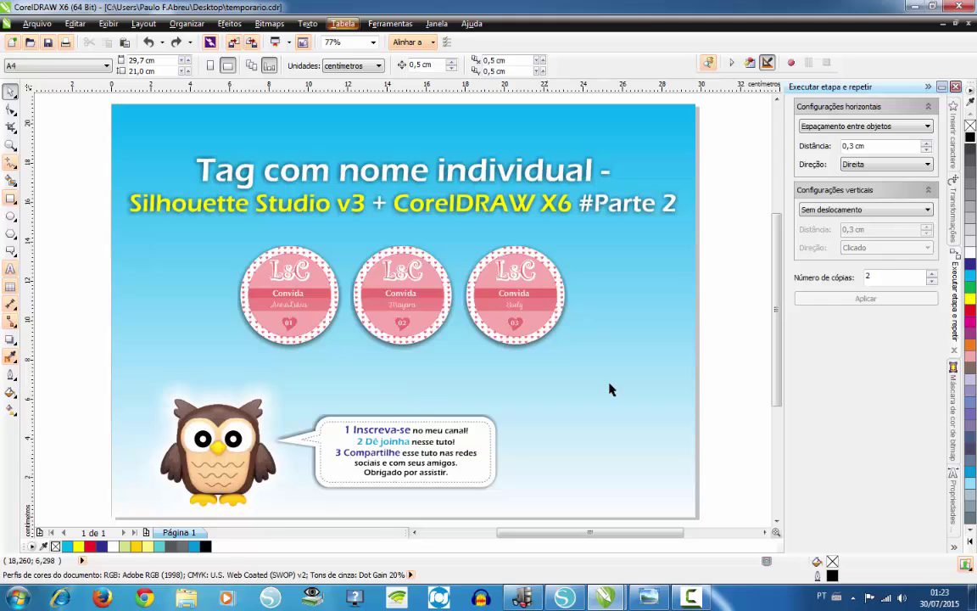
Step: Zoom in on the owl and speech bubble in the CorelDRAW slide, then deselect them
left_click_drag(776, 344, 776, 390)
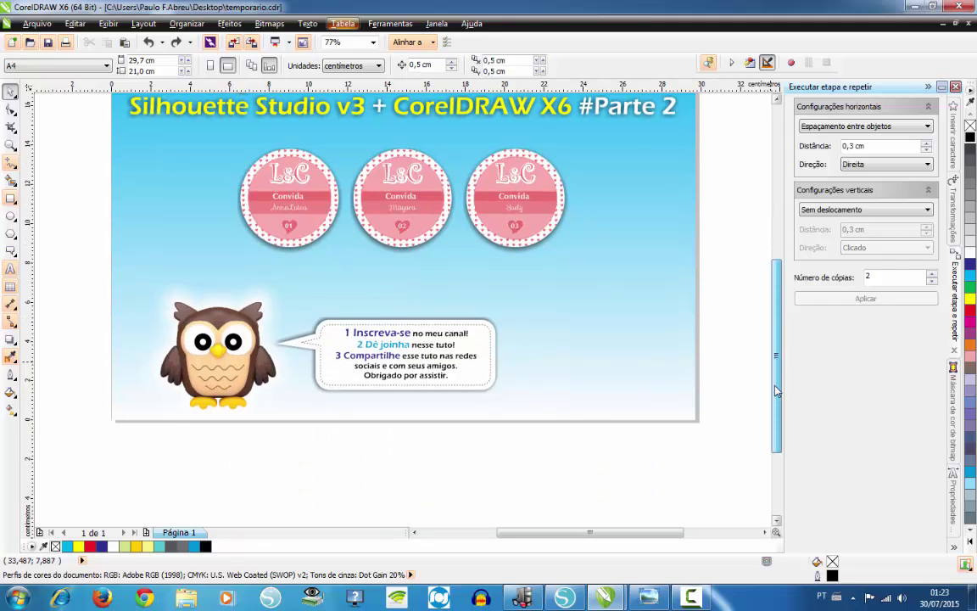
left_click_drag(98, 260, 547, 437)
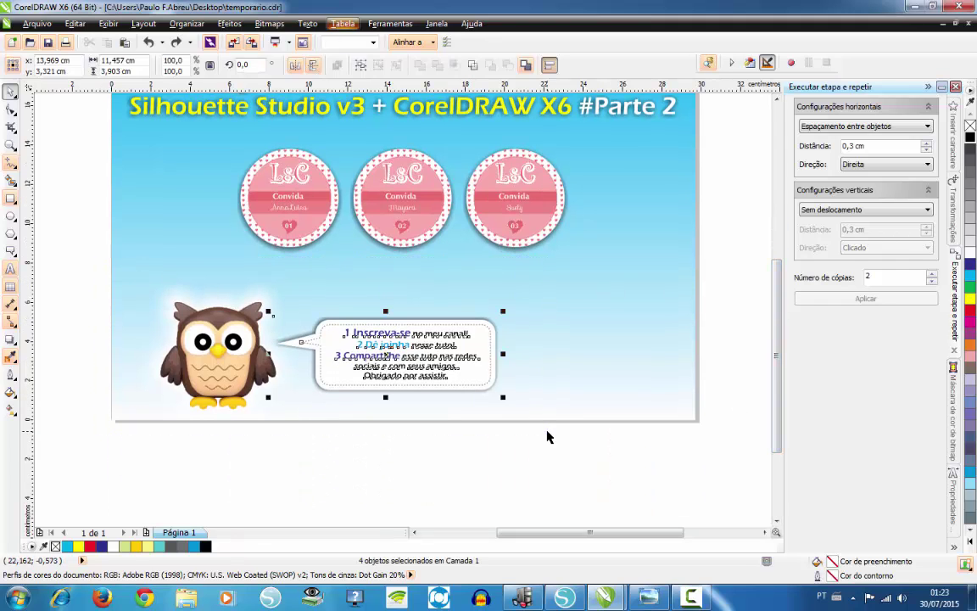
key("shift+F2")
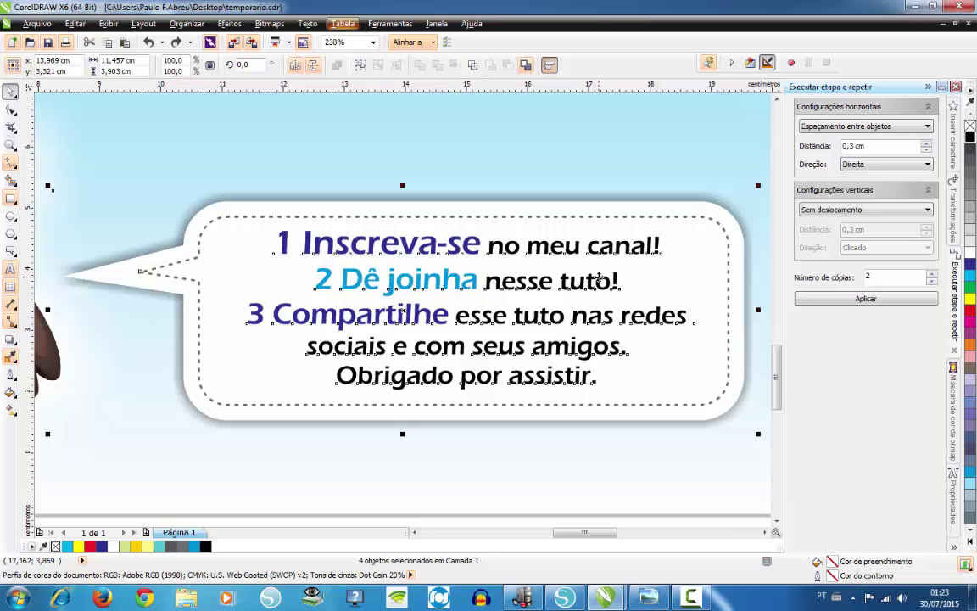
left_click(622, 475)
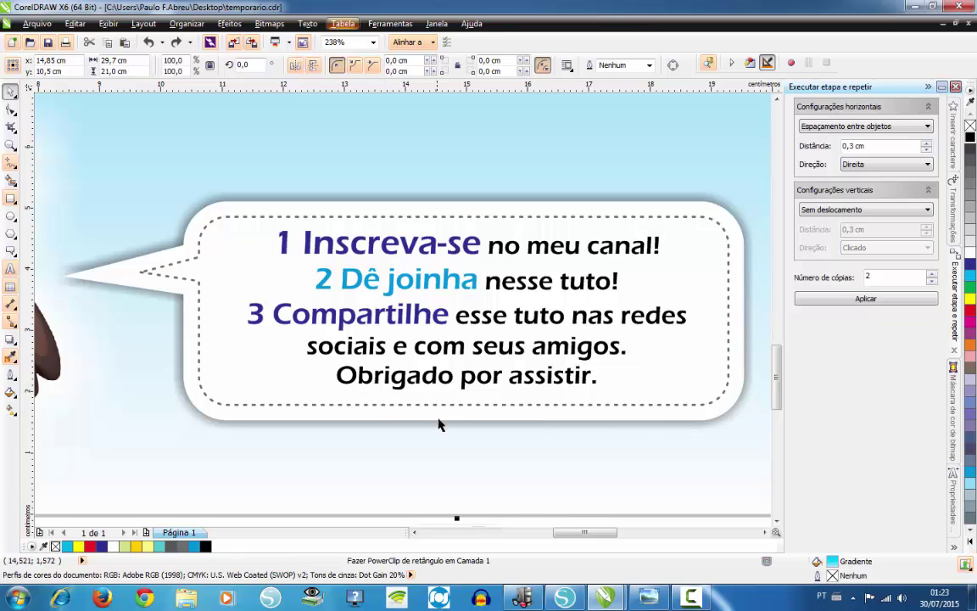
scroll(454, 407, "down", 3)
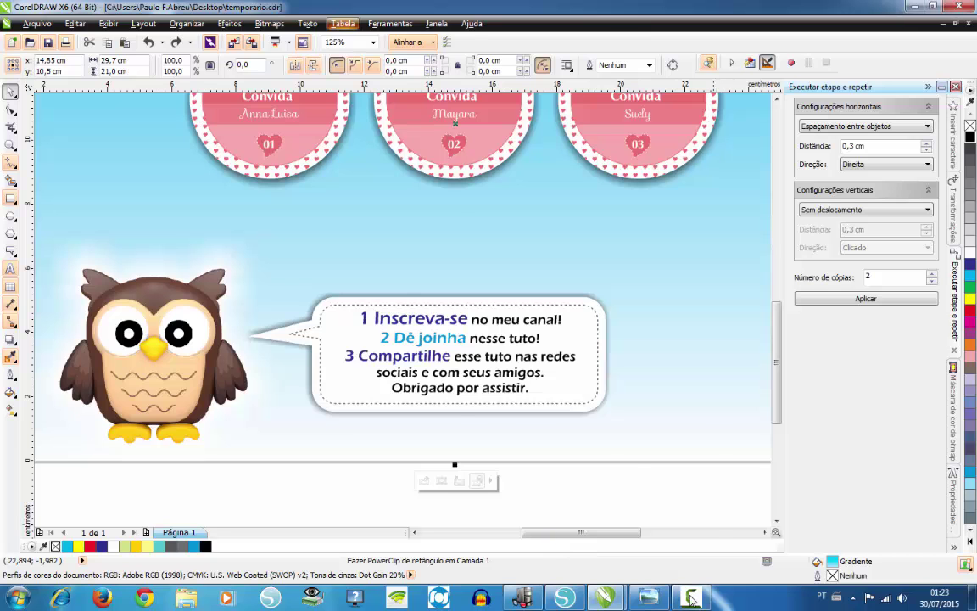
Step: Zoom into the tag sheet image in Windows Photo Viewer and pan to the top-left tags
left_click(649, 597)
scroll(440, 180, "up", 2)
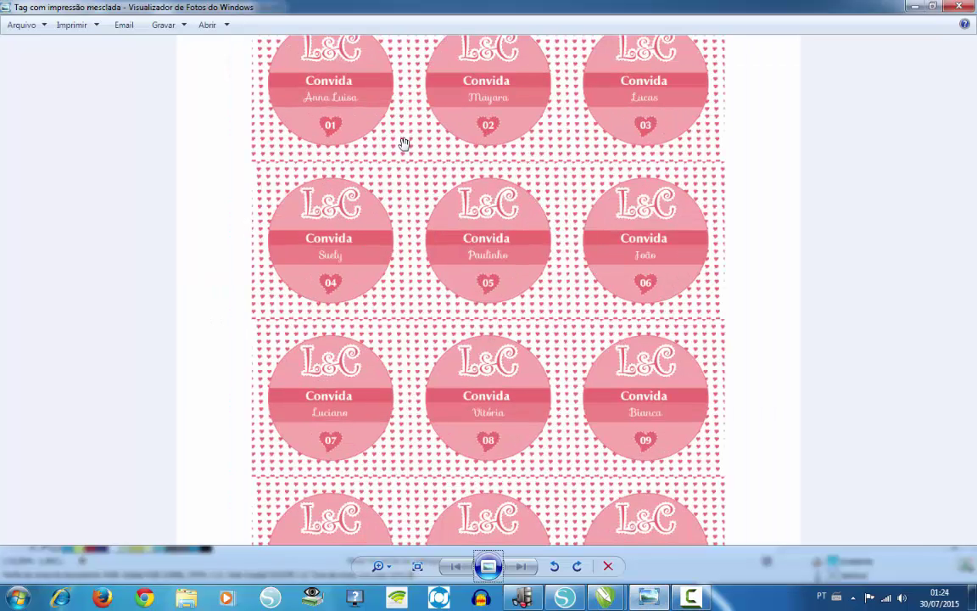
left_click_drag(458, 159, 425, 266)
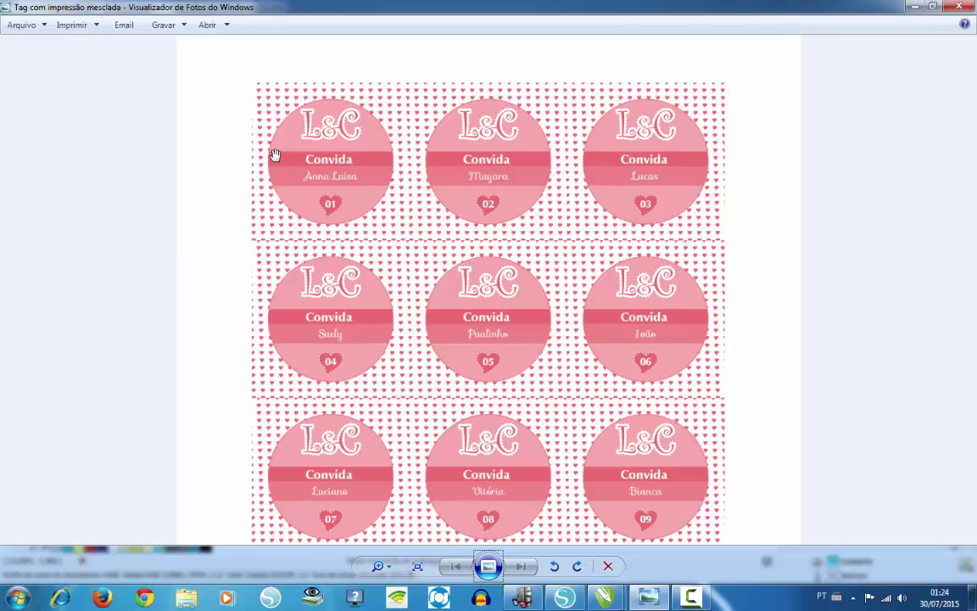
scroll(275, 156, "up", 2)
scroll(225, 159, "up", 1)
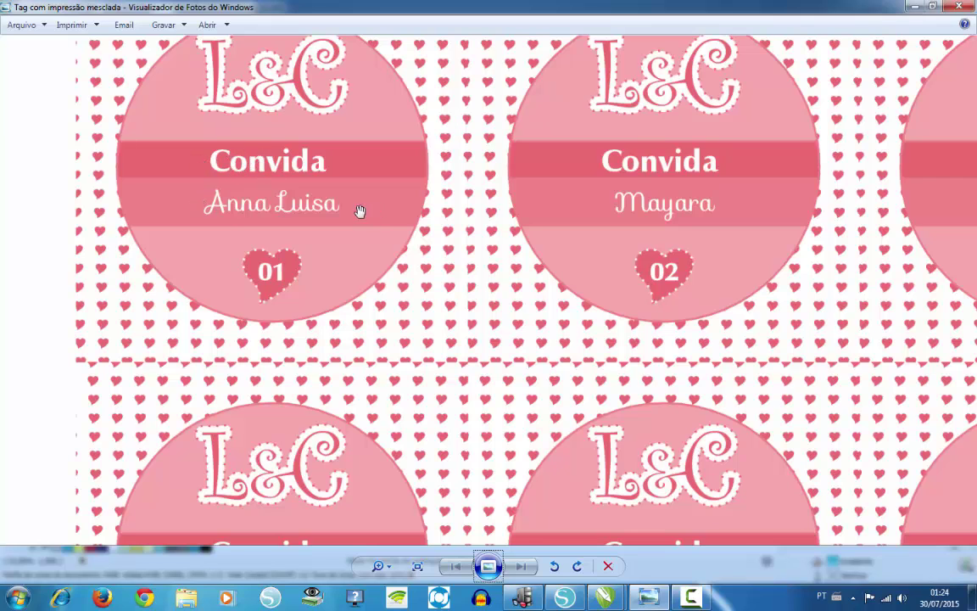
scroll(321, 284, "down", 1)
scroll(322, 284, "down", 3)
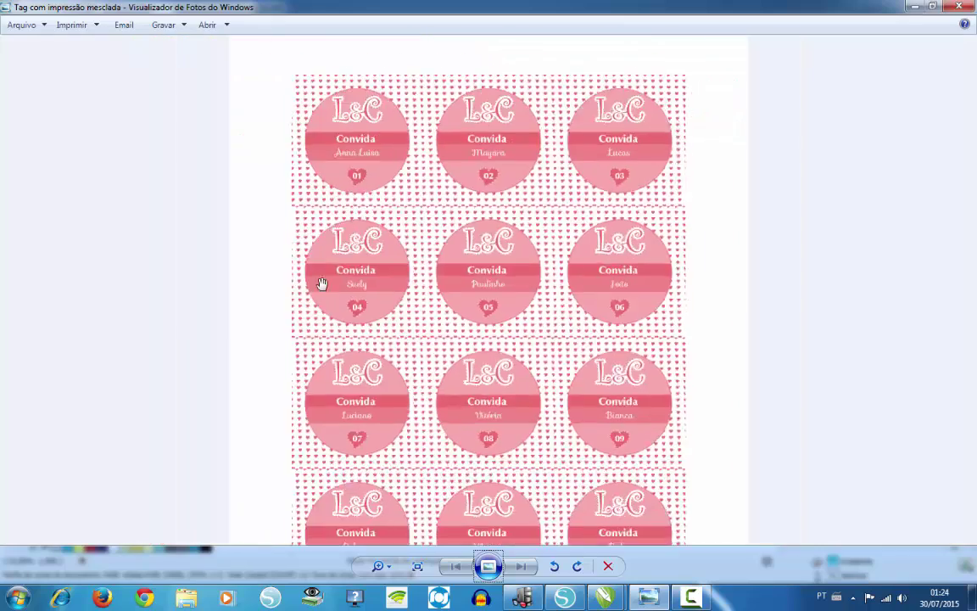
Step: Bring tag rows 04–09 into view, then return to the CorelDRAW slide
scroll(322, 286, "down", 2)
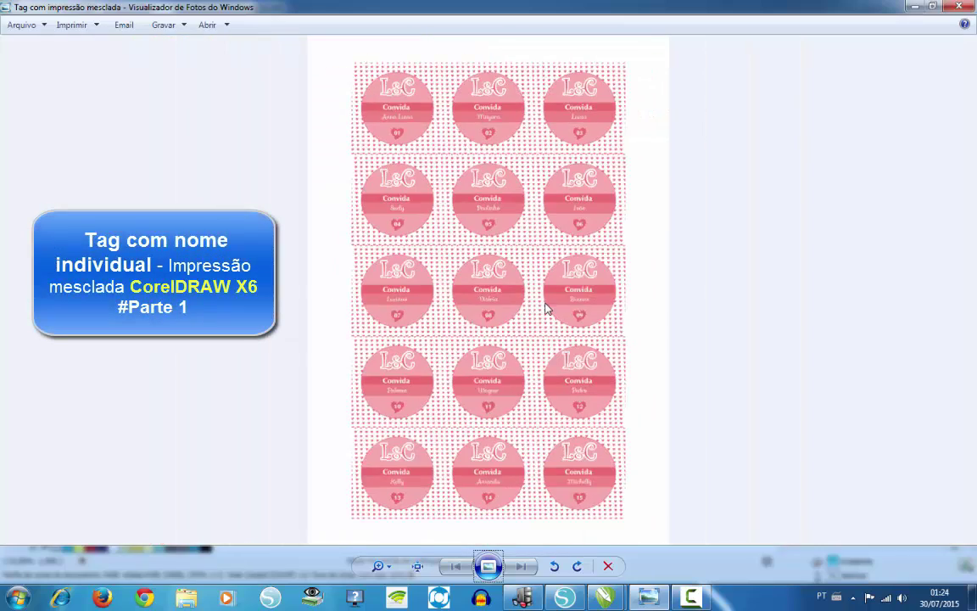
scroll(446, 152, "up", 3)
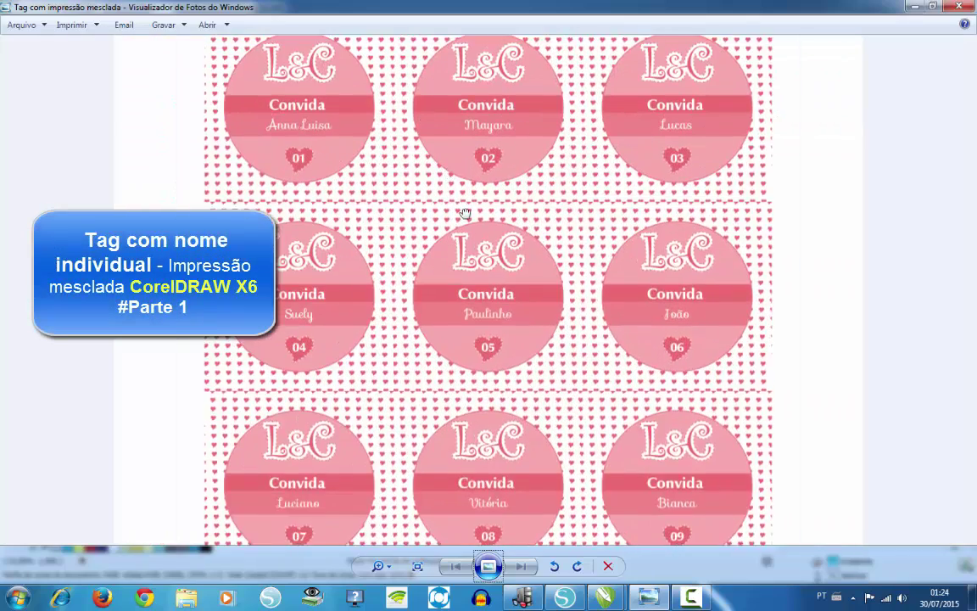
left_click_drag(446, 152, 484, 286)
mouse_move(499, 332)
left_mouse_down()
mouse_move(512, 160)
mouse_move(516, 253)
left_mouse_up()
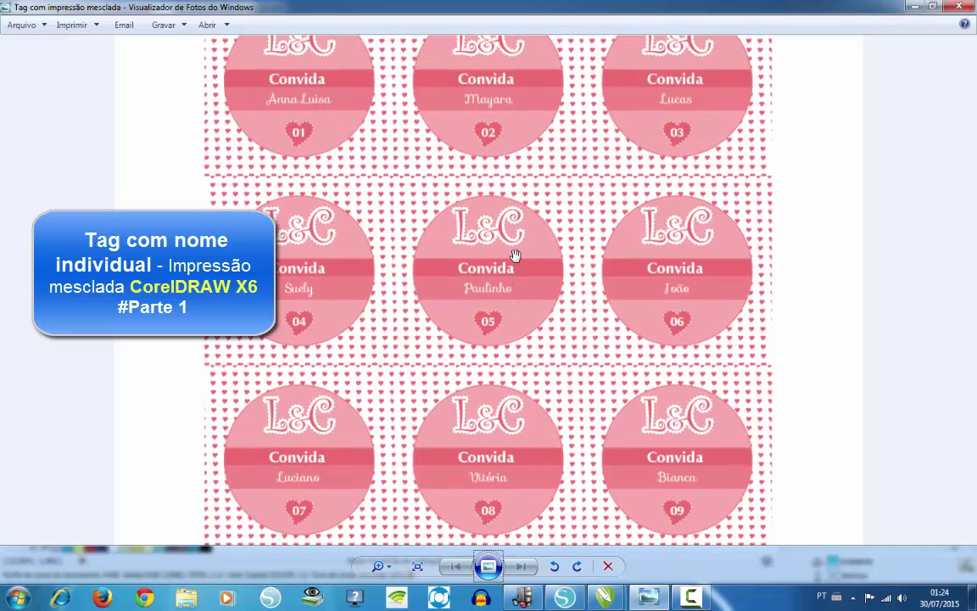
scroll(517, 259, "down", 3)
scroll(506, 266, "up", 2)
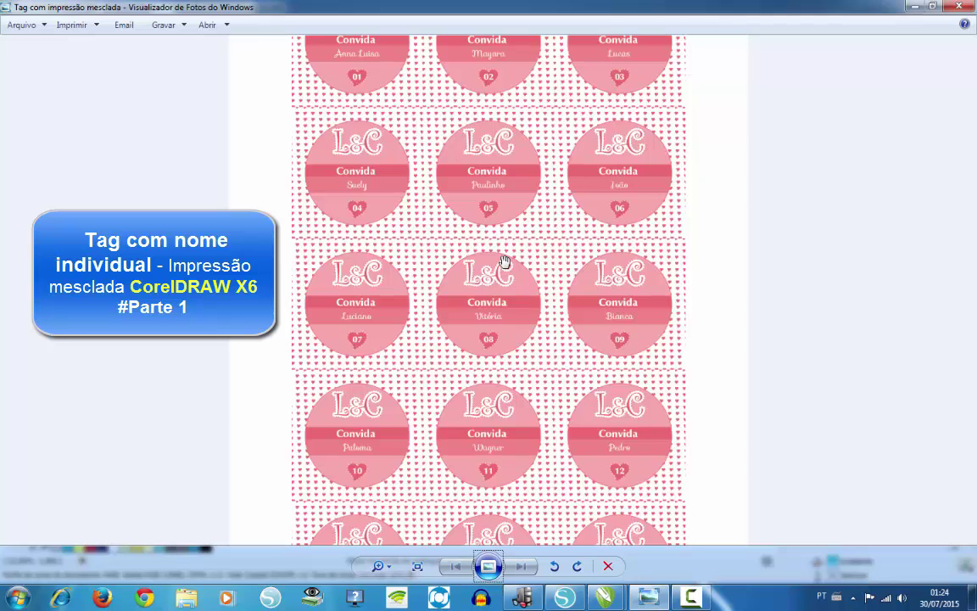
mouse_move(605, 597)
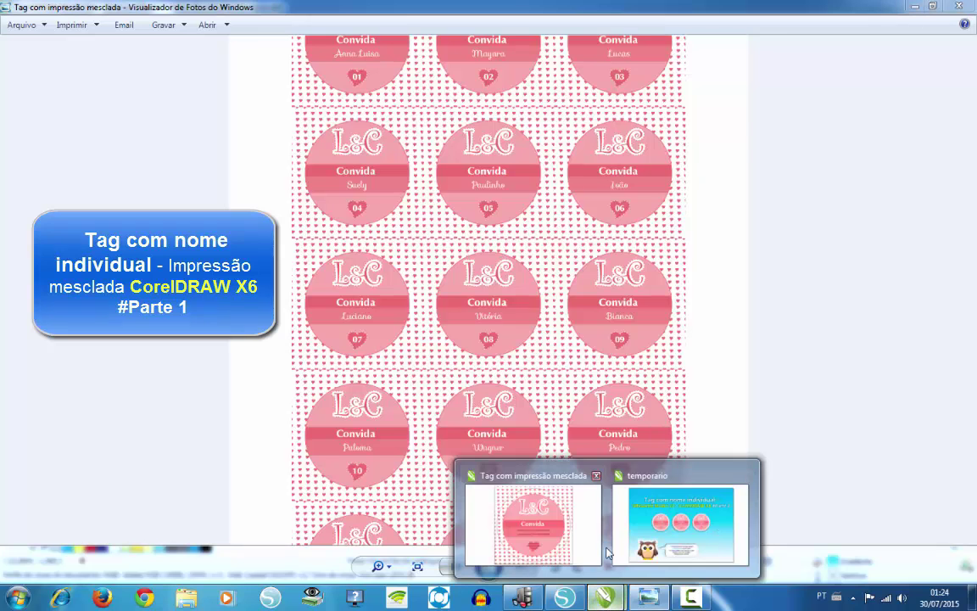
left_click(653, 518)
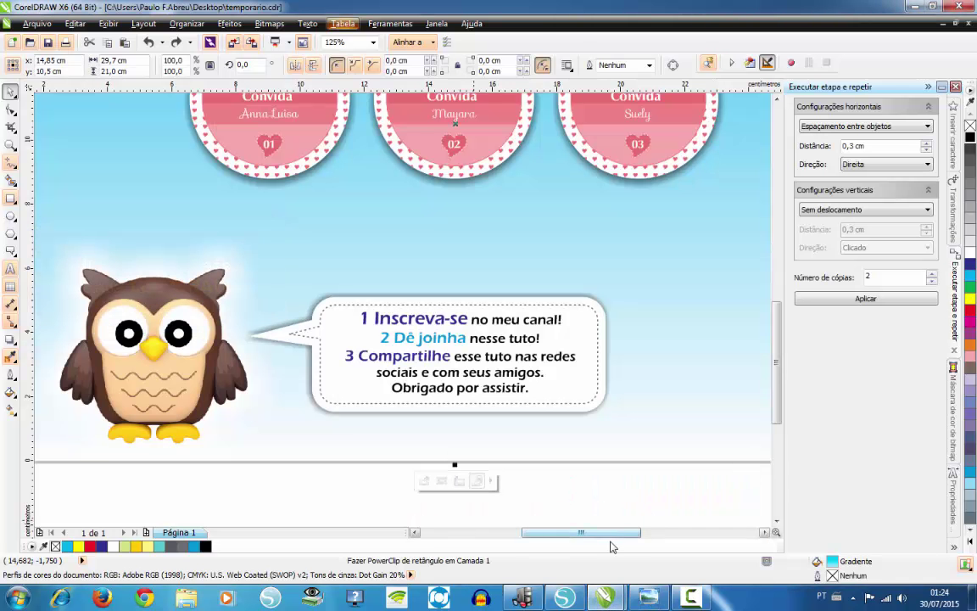
Step: Switch to Tag com impressão mesclada.cdr and inspect its circular cut line and heart-patterned background
left_click(437, 23)
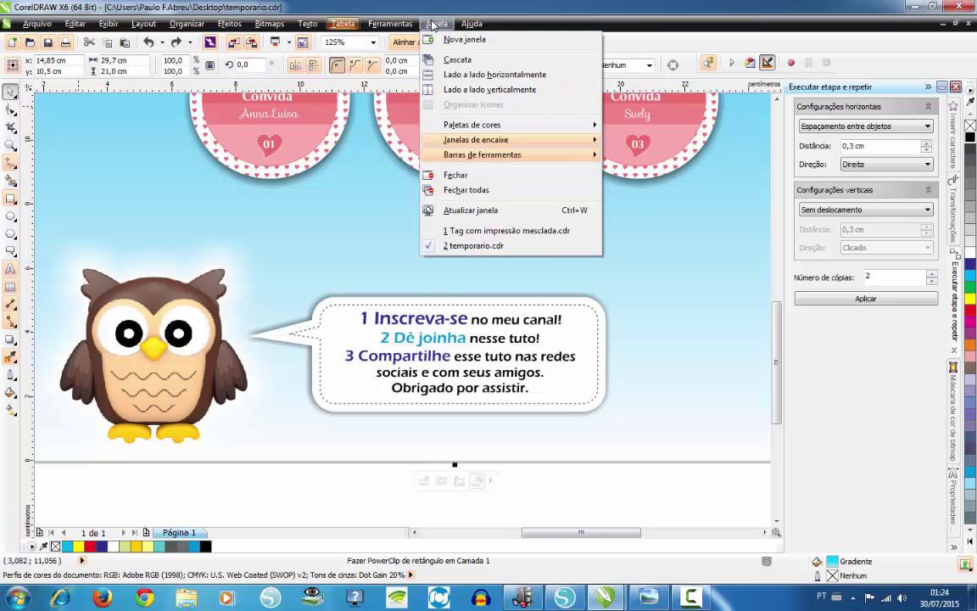
left_click(480, 232)
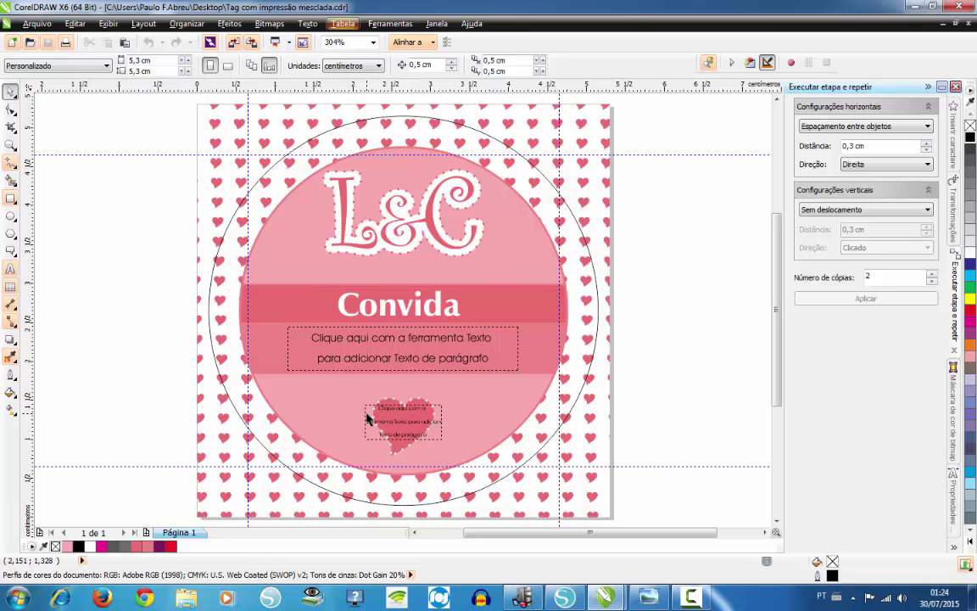
left_click(214, 356)
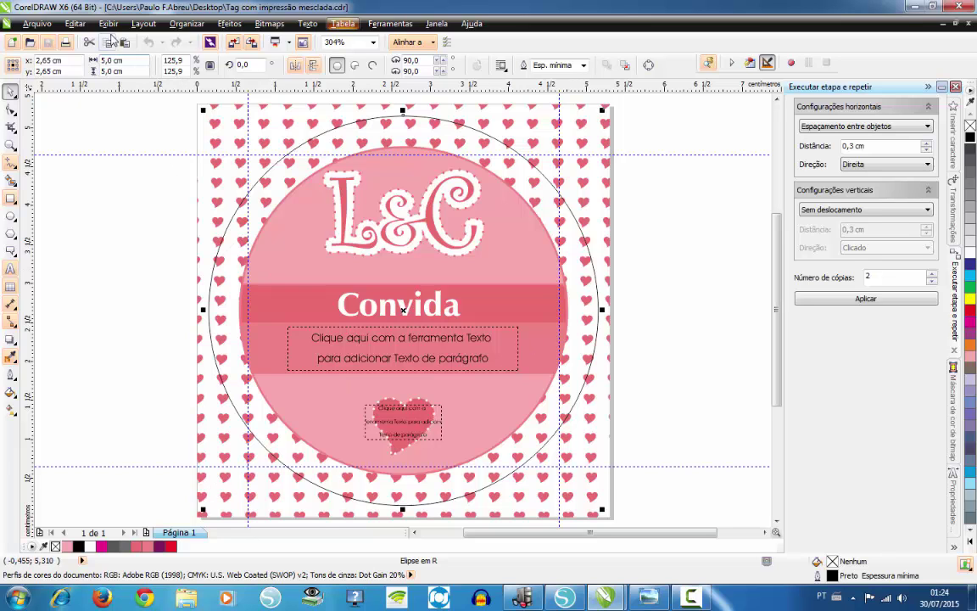
left_click(216, 124)
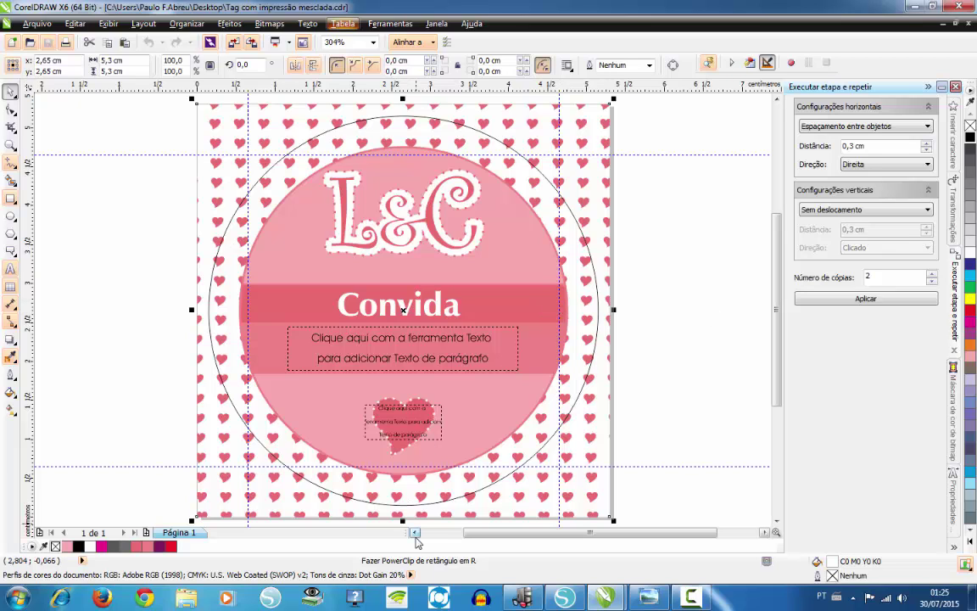
left_click(141, 284)
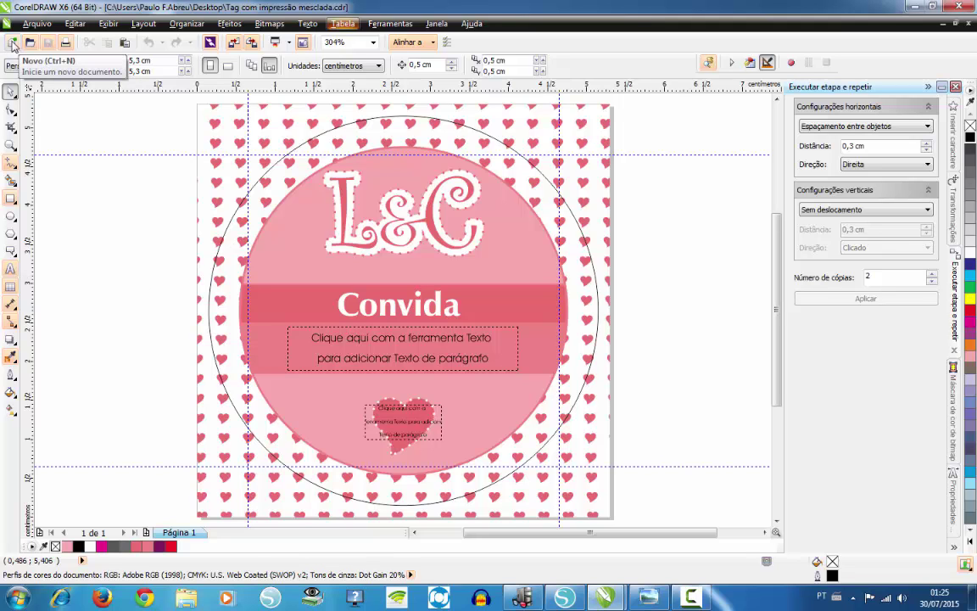
Step: Create a new A4 portrait document (21 × 29,7 cm, CMYK, 300 dpi)
left_click(12, 44)
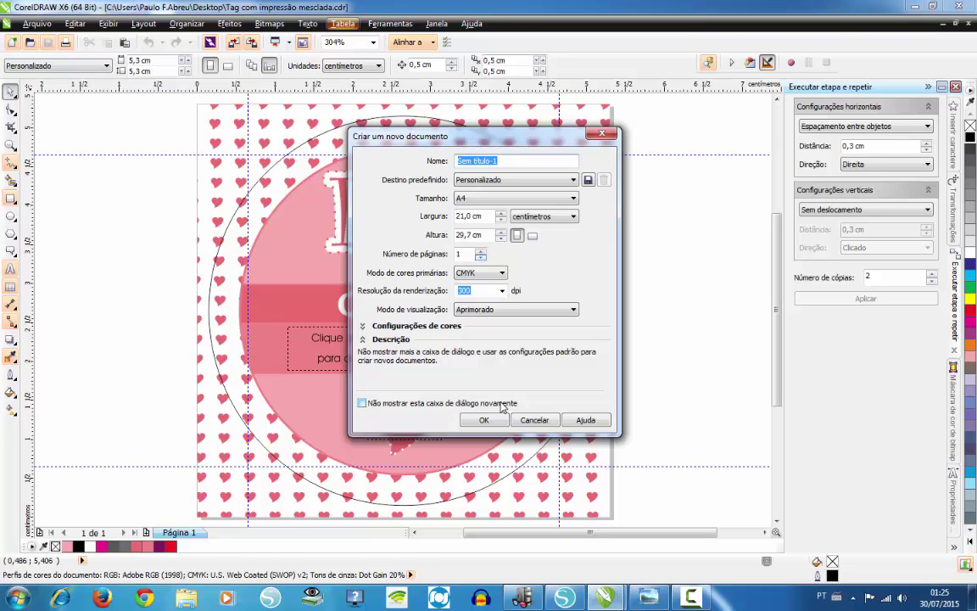
left_click(483, 420)
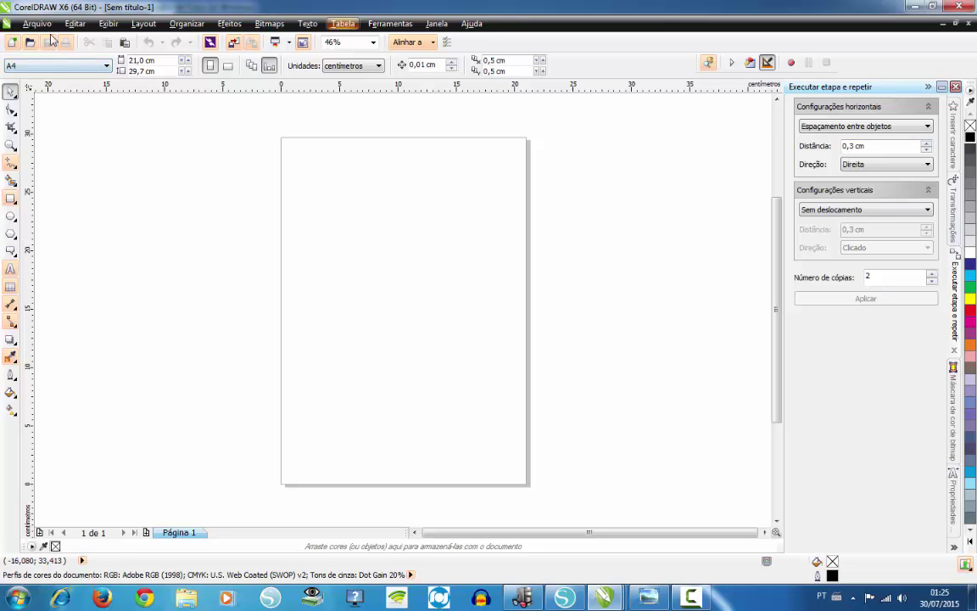
Step: Draw a circle near the top-left of the page
left_click(76, 24)
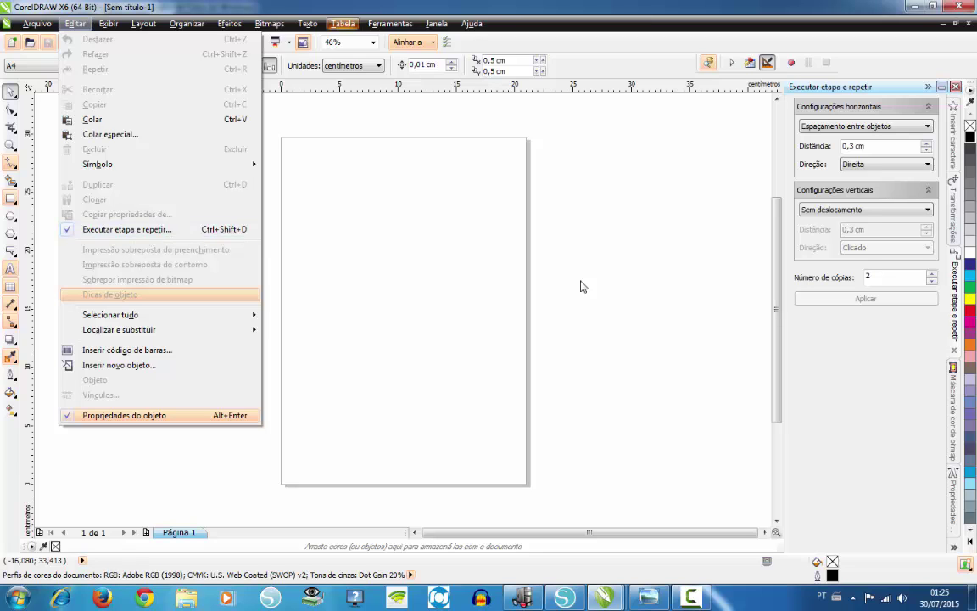
left_click(421, 276)
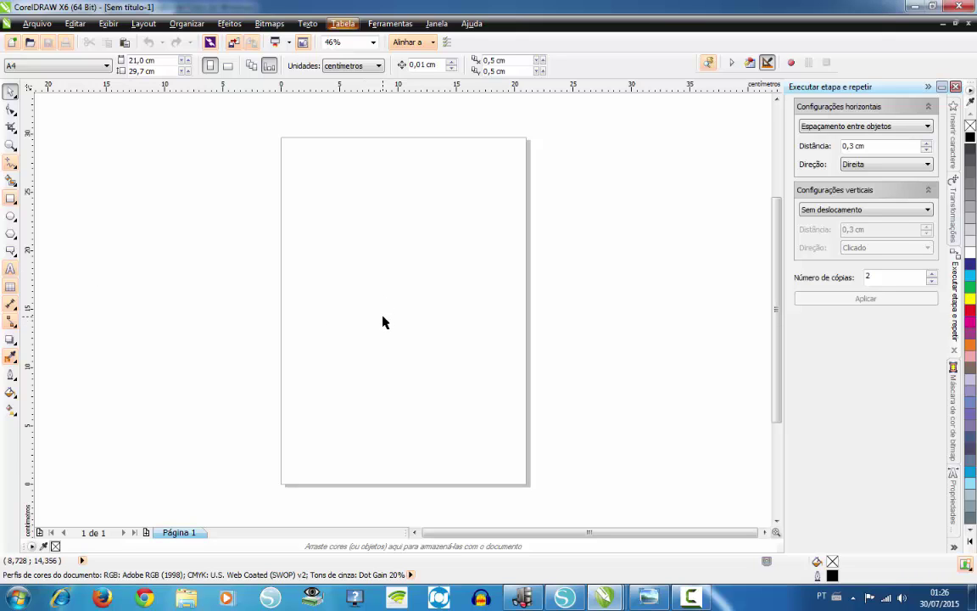
left_click(11, 217)
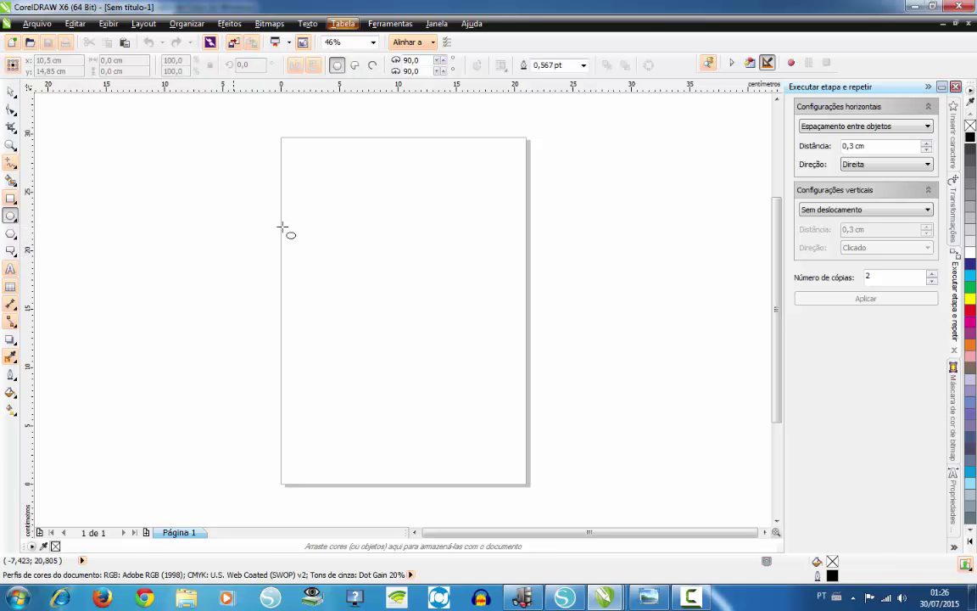
left_click_drag(315, 173, 367, 235)
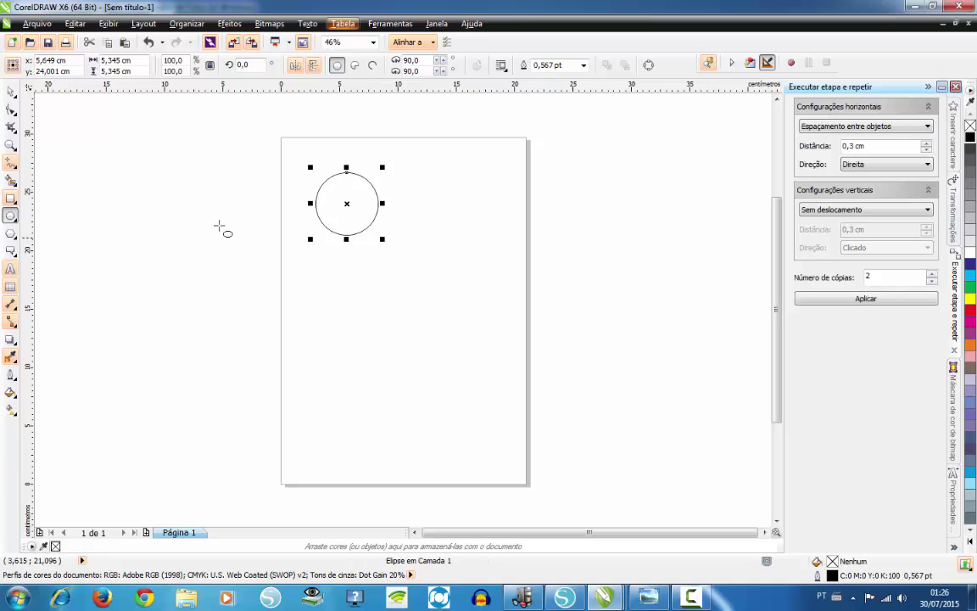
left_click(11, 91)
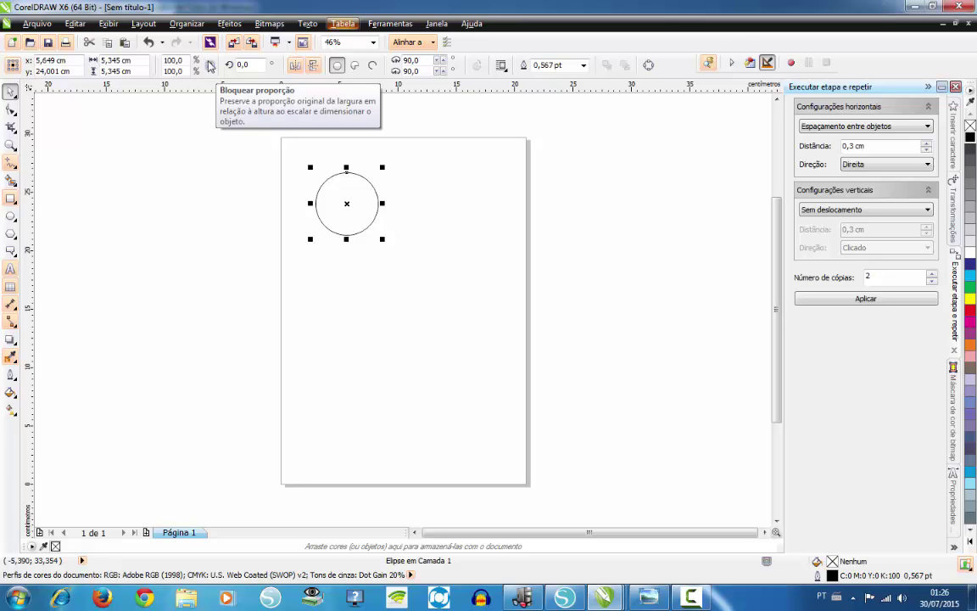
Step: Set the circle's width to 5 cm with proportions locked, making it 5 × 5 cm
left_click(210, 67)
left_click_drag(123, 61, 91, 60)
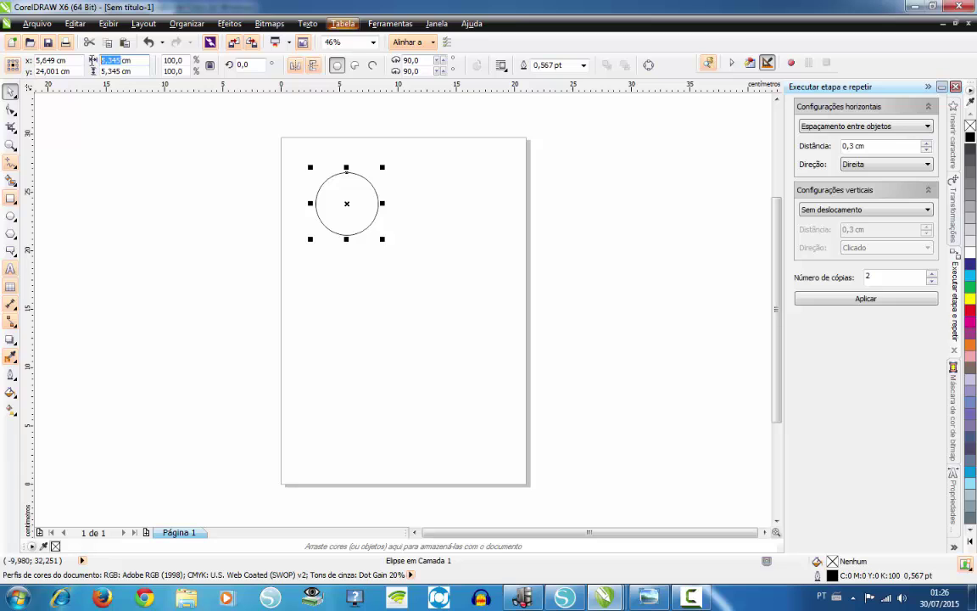
type("5")
key("Return")
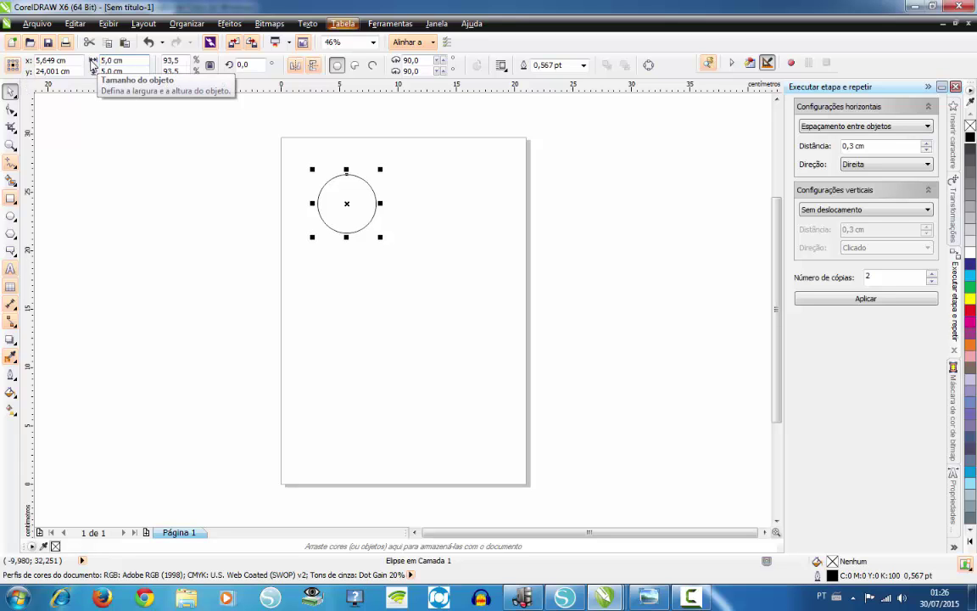
left_click(419, 210)
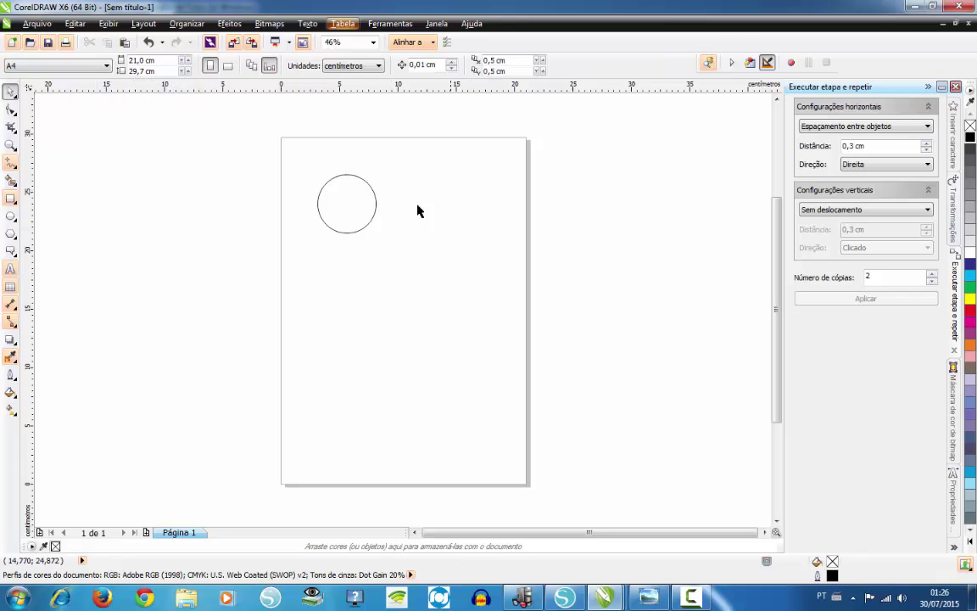
Step: Zoom in and select the circle, then bring up the 15-tag reference sheet in Photo Viewer
scroll(344, 201, "up", 2)
scroll(328, 264, "up", 2)
left_click(331, 262)
scroll(337, 259, "down", 2)
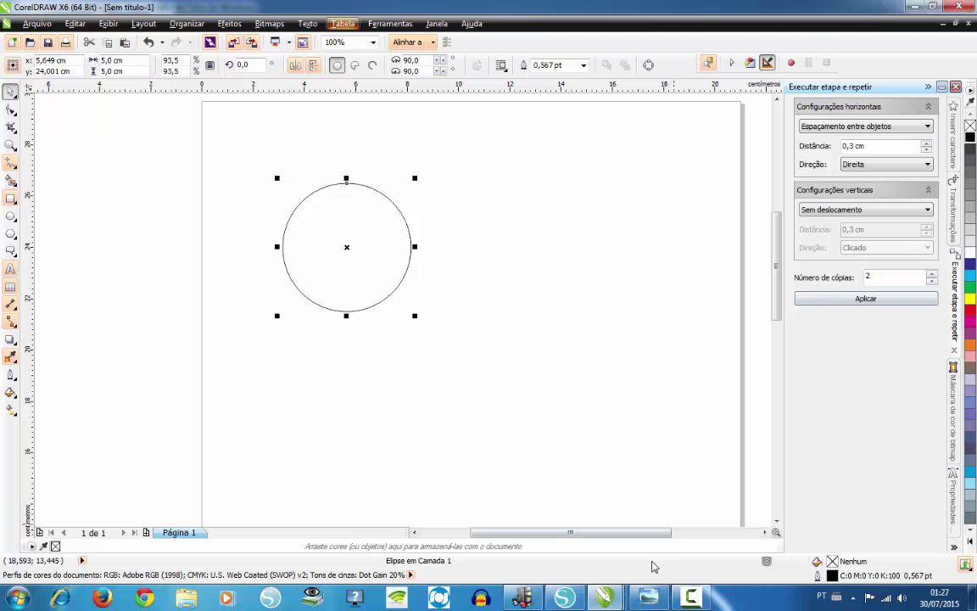
left_click(648, 598)
scroll(505, 315, "down", 2)
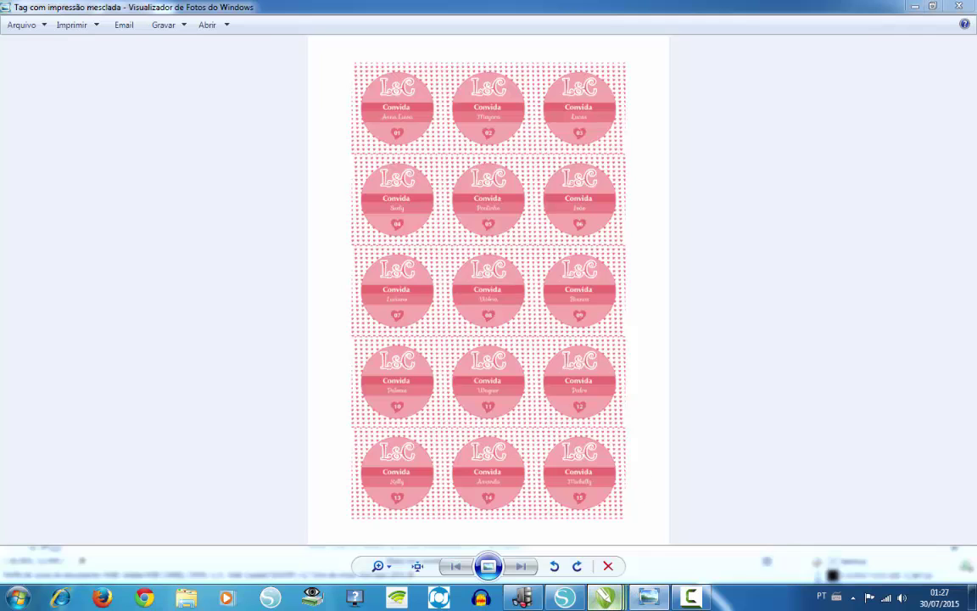
Step: Return to the Sem título-1 drawing with the single circle
mouse_move(690, 598)
left_click(718, 519)
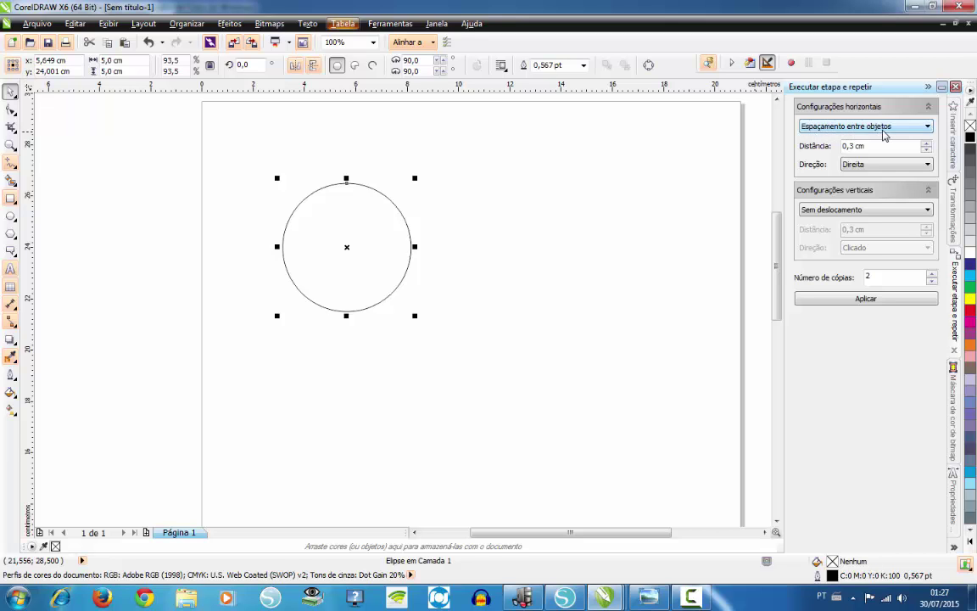
Step: Set Step and Repeat horizontal spacing to 0,3 cm rightward, and reposition the circle near the left
left_click(928, 128)
left_click(819, 154)
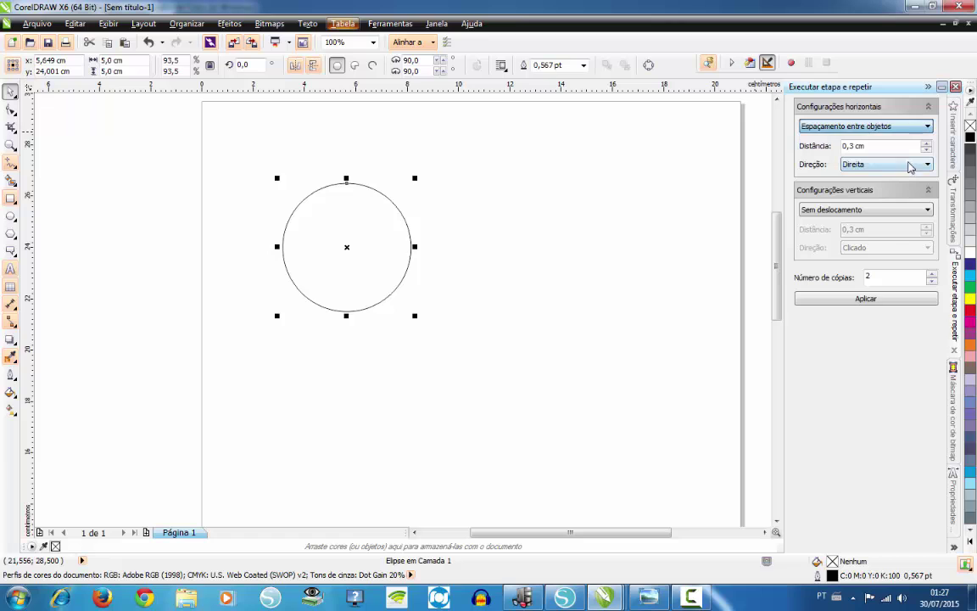
left_click(863, 146)
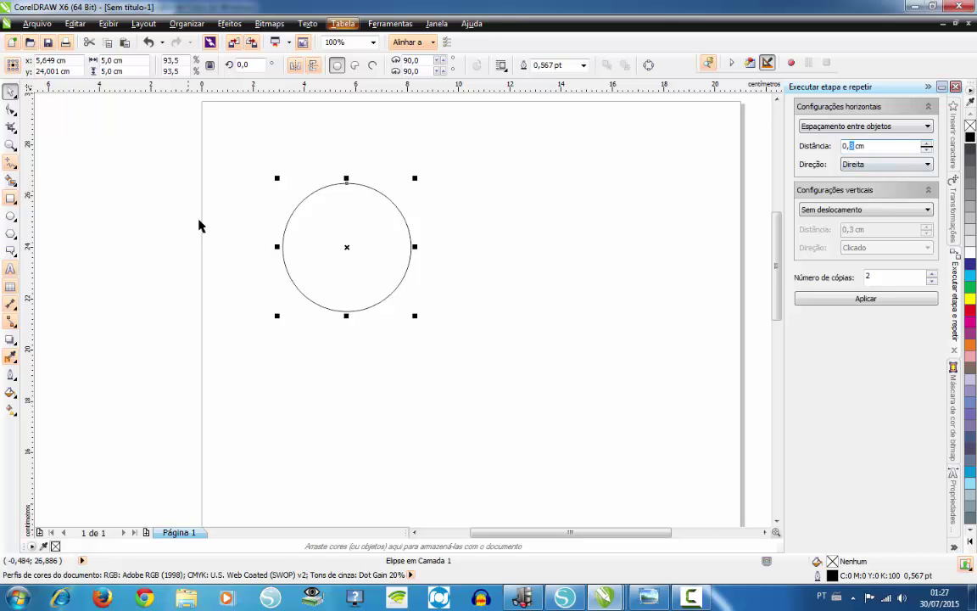
left_click_drag(348, 245, 603, 254)
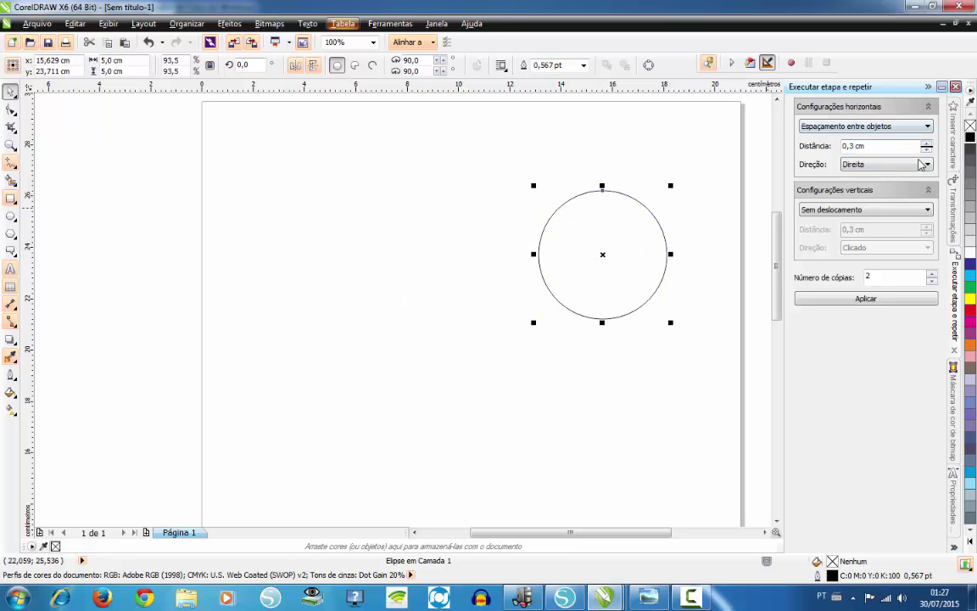
left_click(865, 163)
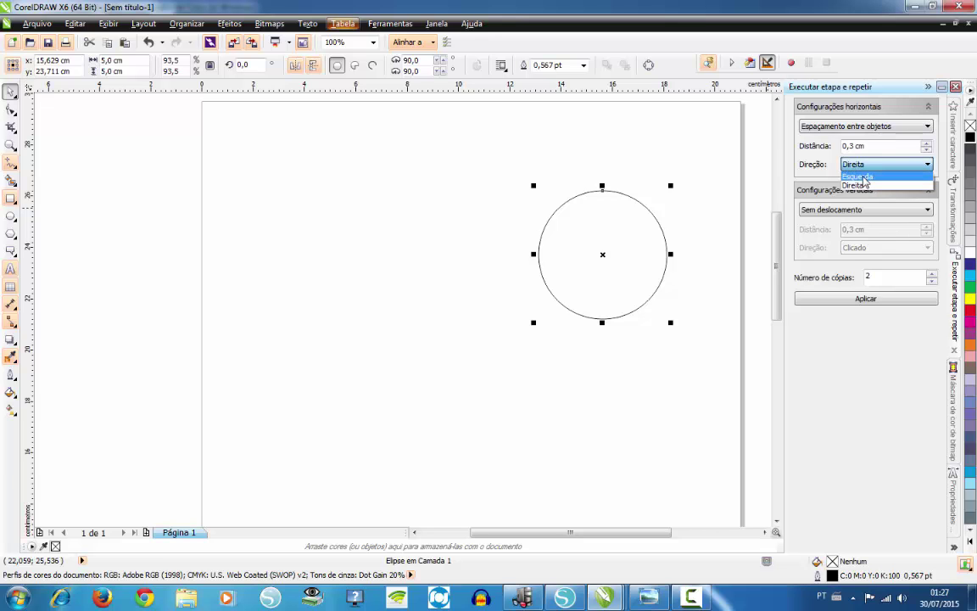
left_click(857, 184)
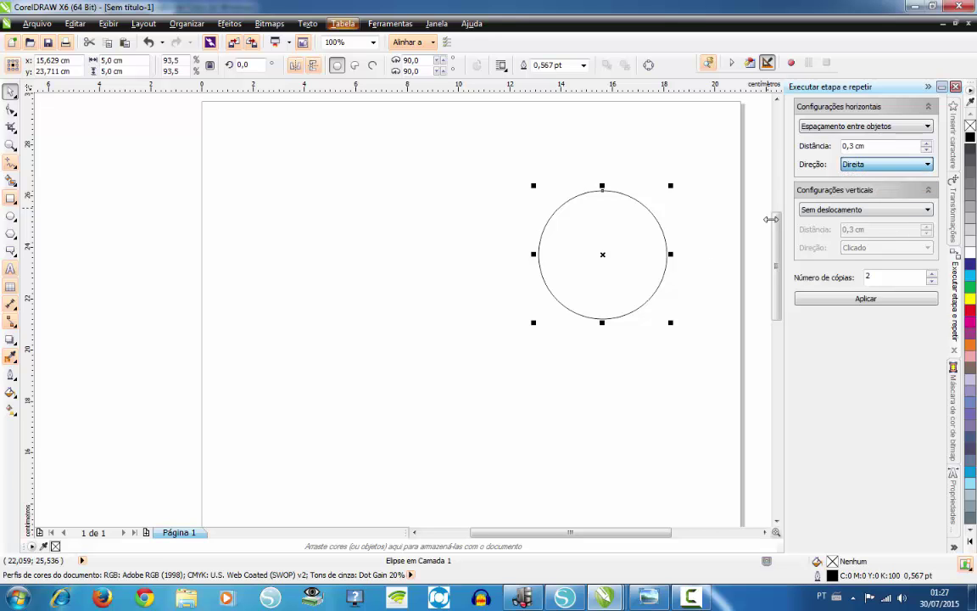
left_click_drag(604, 257, 376, 257)
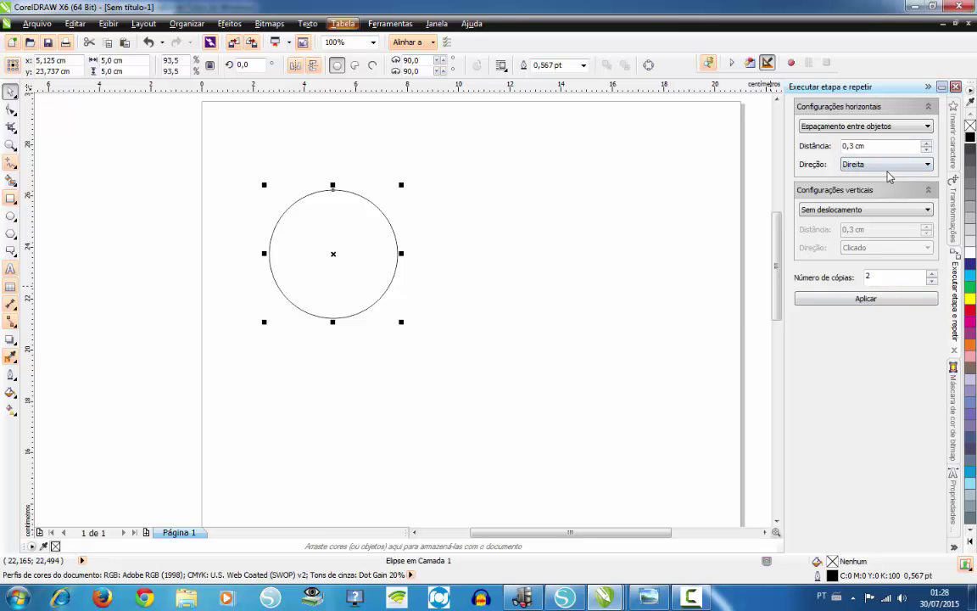
Step: Check the reference sheet, then apply Step and Repeat with 2 copies for a row of three circles
left_click(649, 598)
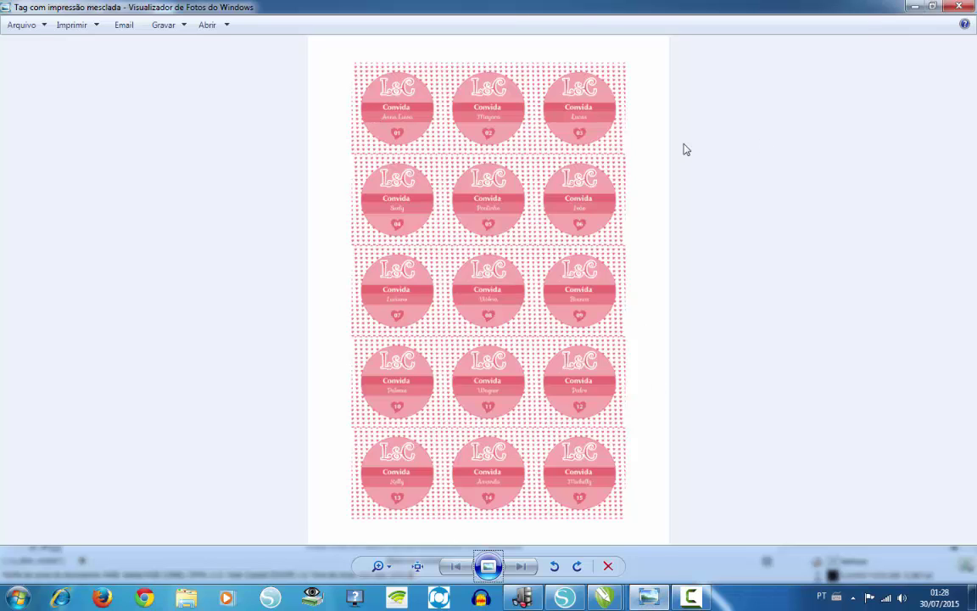
mouse_move(604, 598)
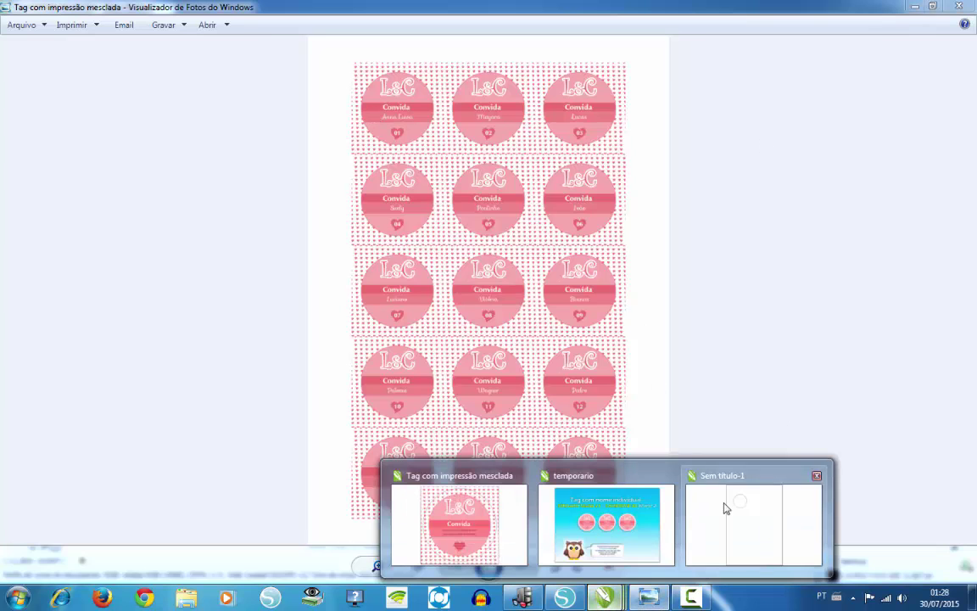
left_click(725, 509)
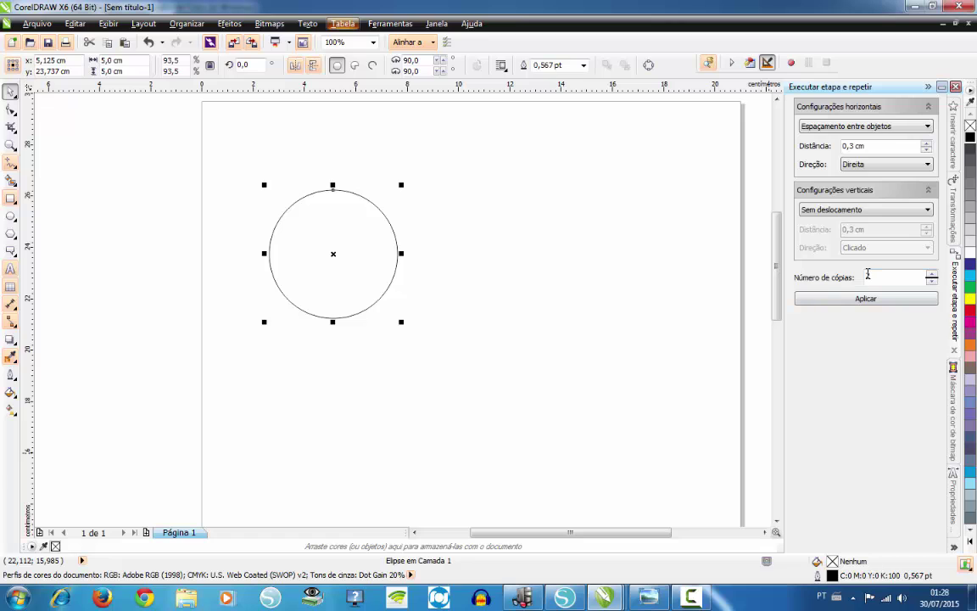
type("2")
double_click(867, 277)
left_click(879, 300)
left_click(658, 382)
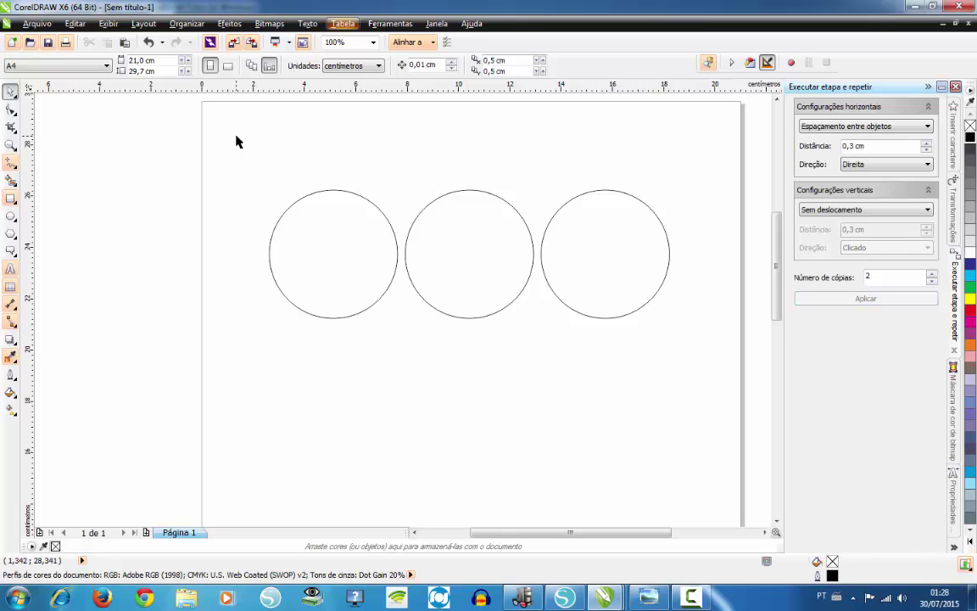
Step: Select the three circles; set Step and Repeat to no horizontal offset and 0,3 cm vertical spacing
left_click_drag(237, 138, 691, 363)
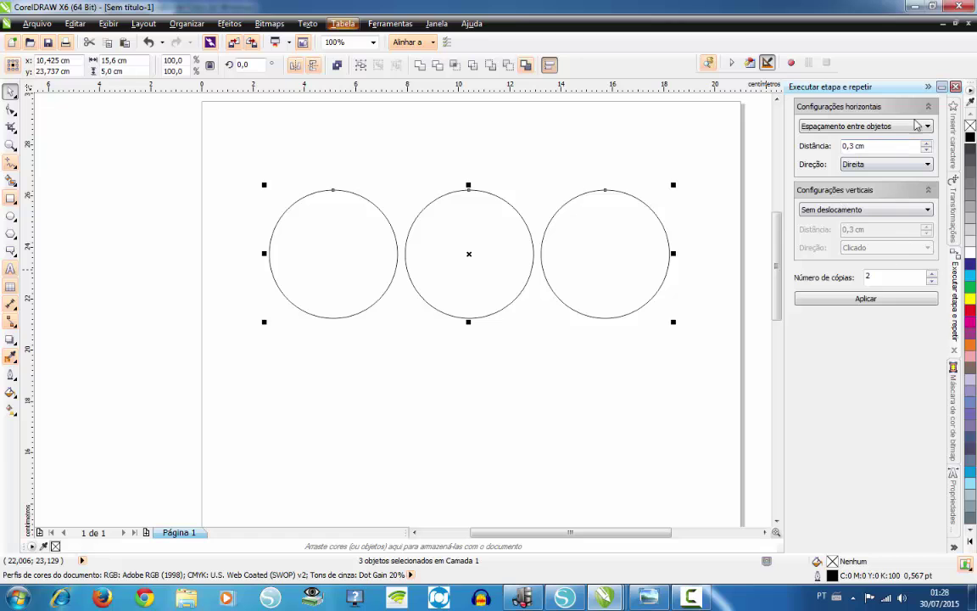
left_click(835, 126)
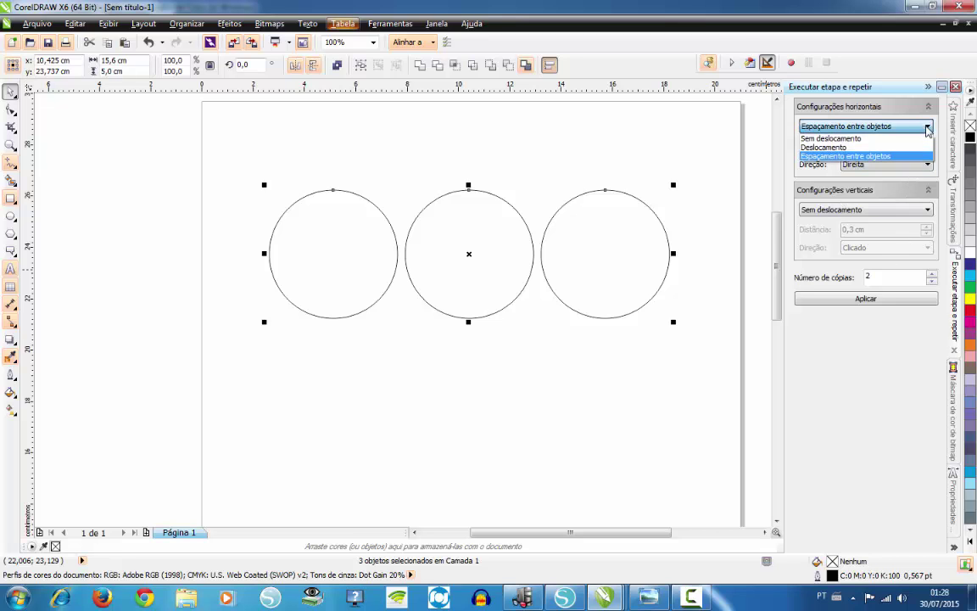
left_click(827, 139)
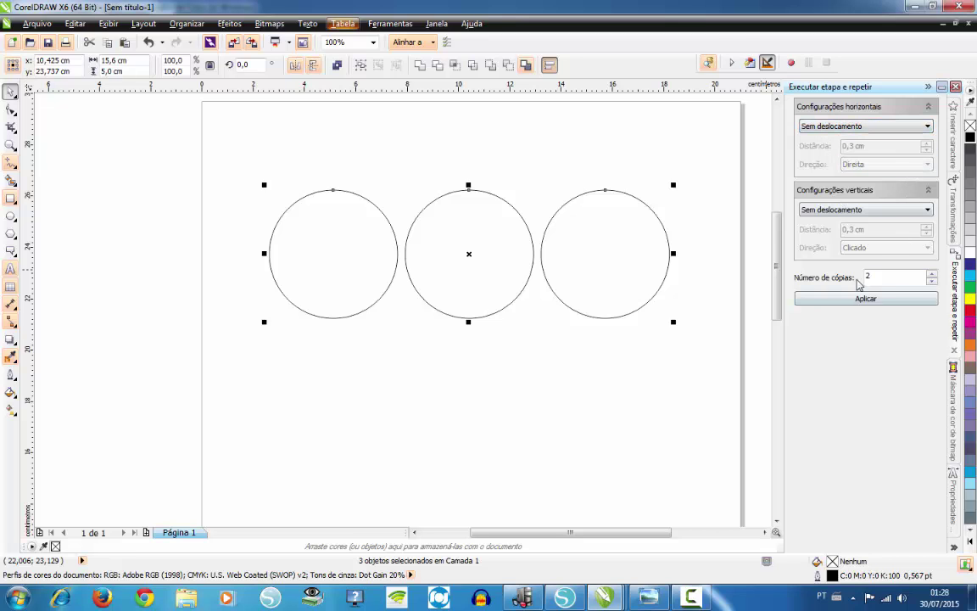
left_click(921, 212)
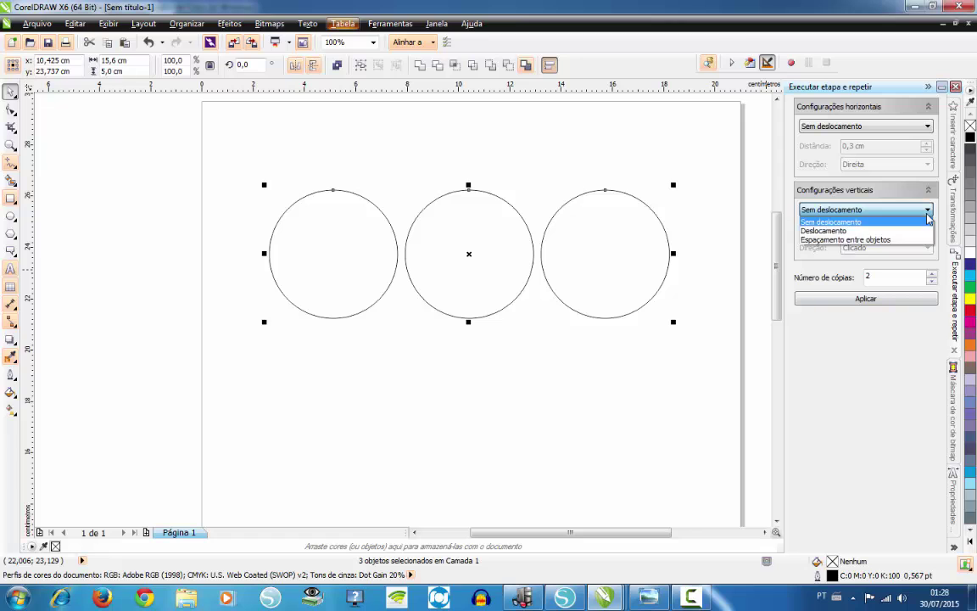
left_click(850, 241)
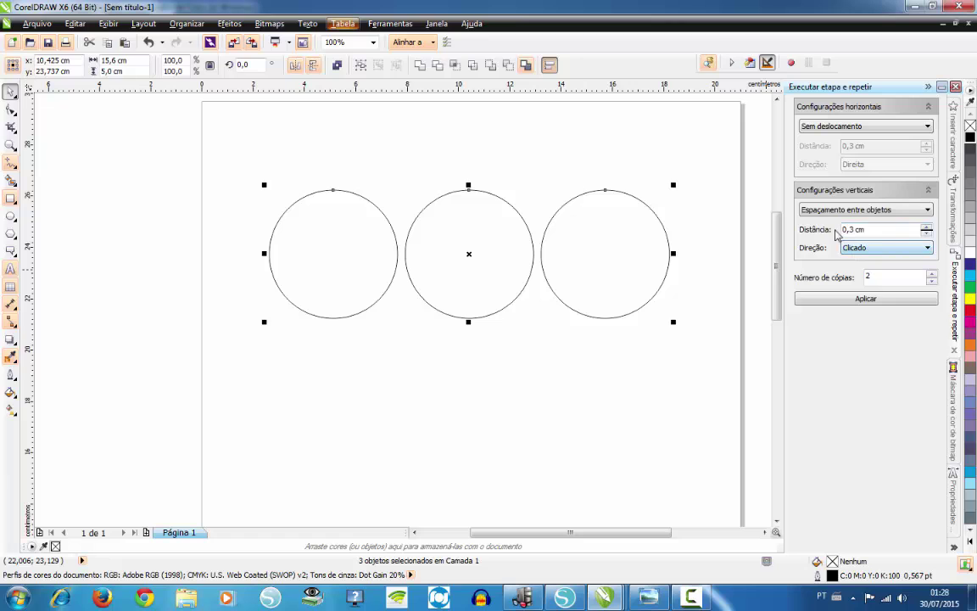
left_click(856, 229)
Step: Bring up the 15-tag reference sheet in Windows Photo Viewer for comparison
left_click(662, 544)
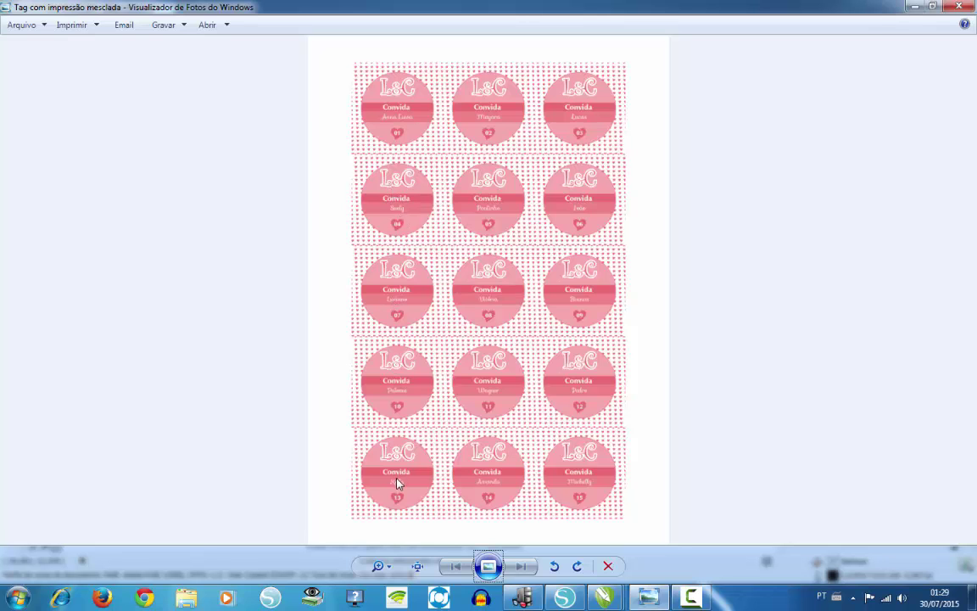
Step: Apply Step and Repeat with 4 copies for five rows of three circles, then select all 15
mouse_move(691, 599)
left_click(735, 519)
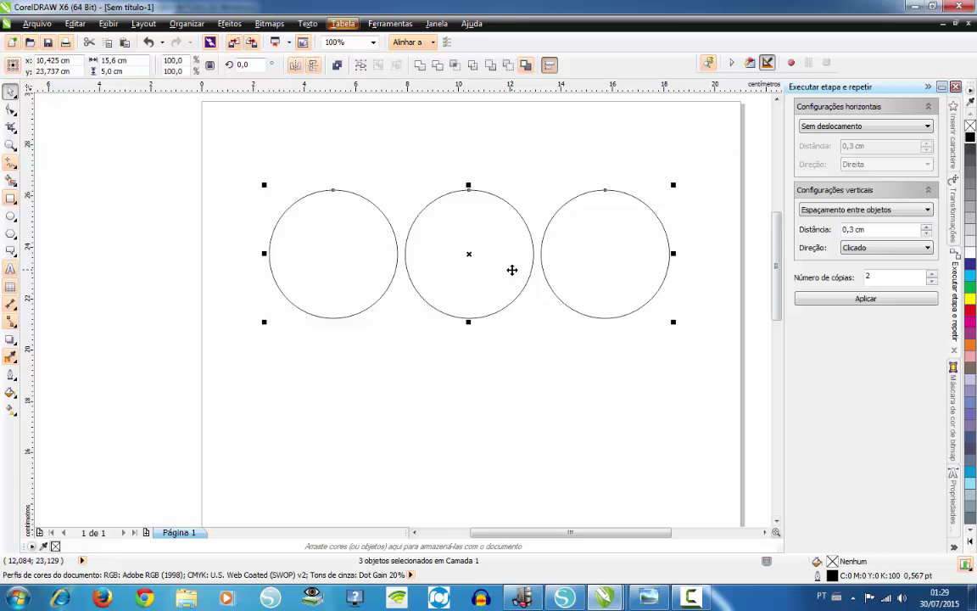
left_click(931, 274)
left_click(930, 274)
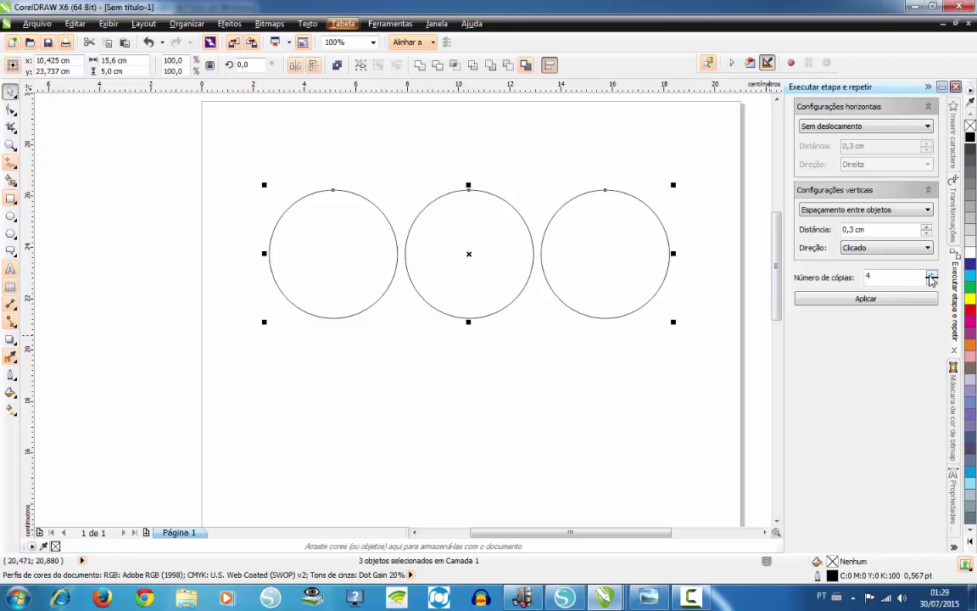
left_click(878, 301)
scroll(633, 377, "down", 1)
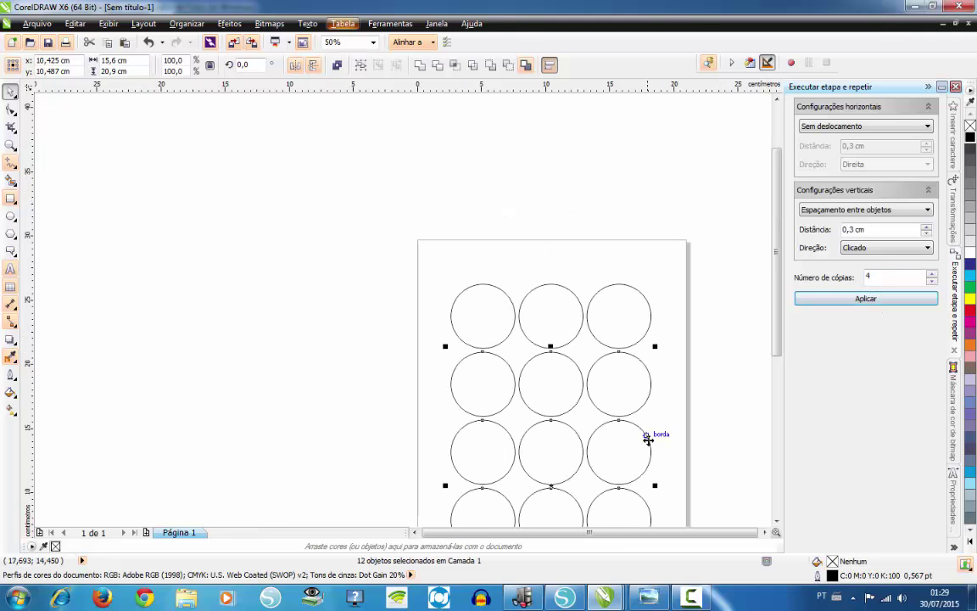
scroll(648, 438, "down", 1)
mouse_move(436, 169)
left_mouse_down()
mouse_move(536, 290)
mouse_move(604, 415)
left_mouse_up()
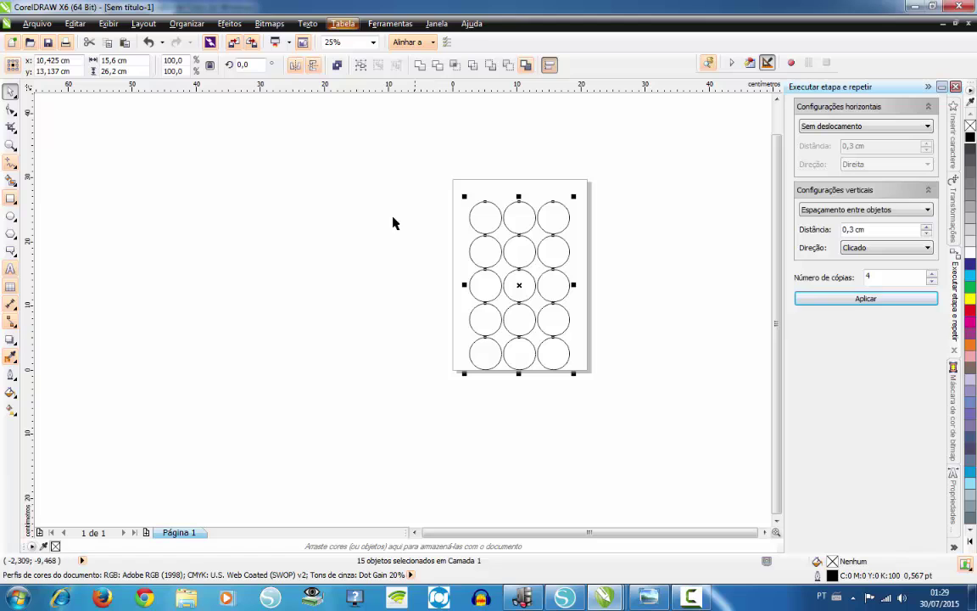
Step: Group the 15 circles and centre the group on the page
left_click(361, 66)
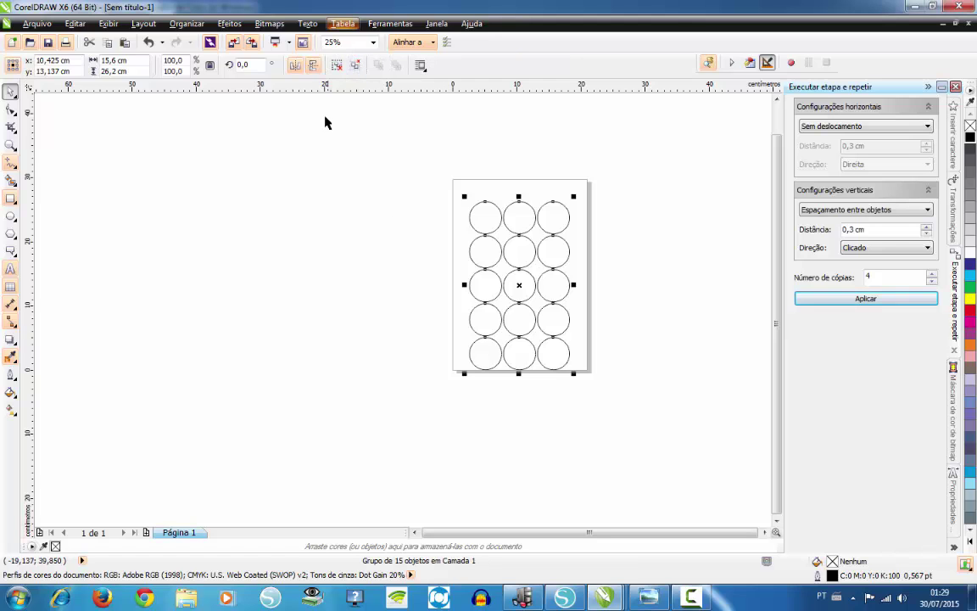
left_click(180, 26)
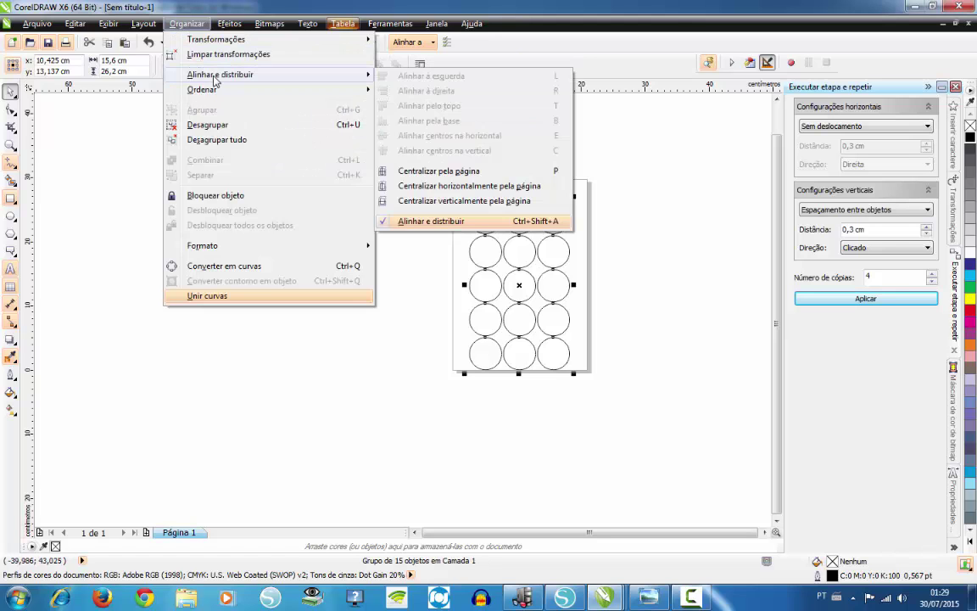
mouse_move(220, 75)
left_click(536, 172)
left_click(376, 309)
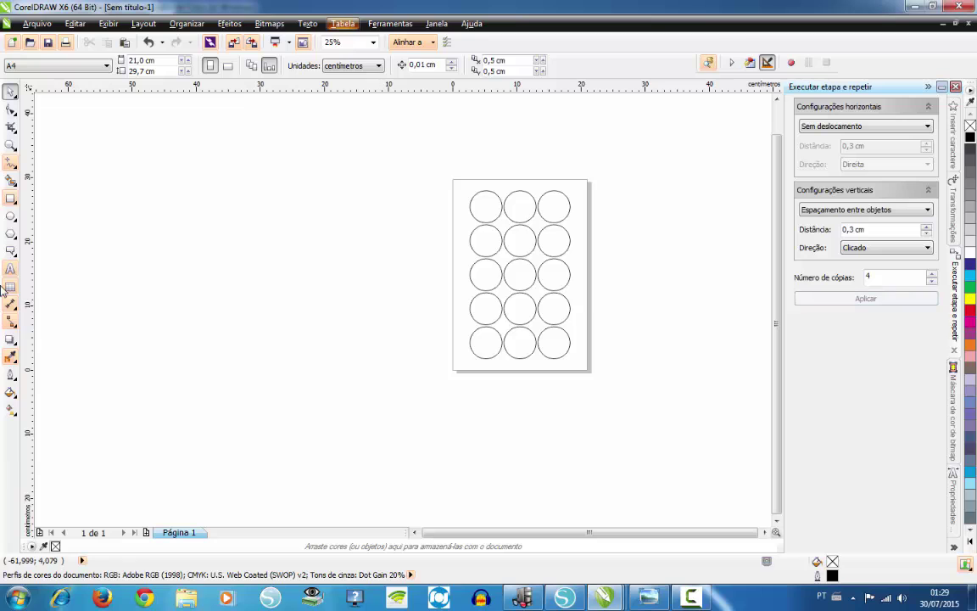
Step: Add a 21,0 × 29,7 cm page-sized rectangle and select it together with the circles
double_click(10, 200)
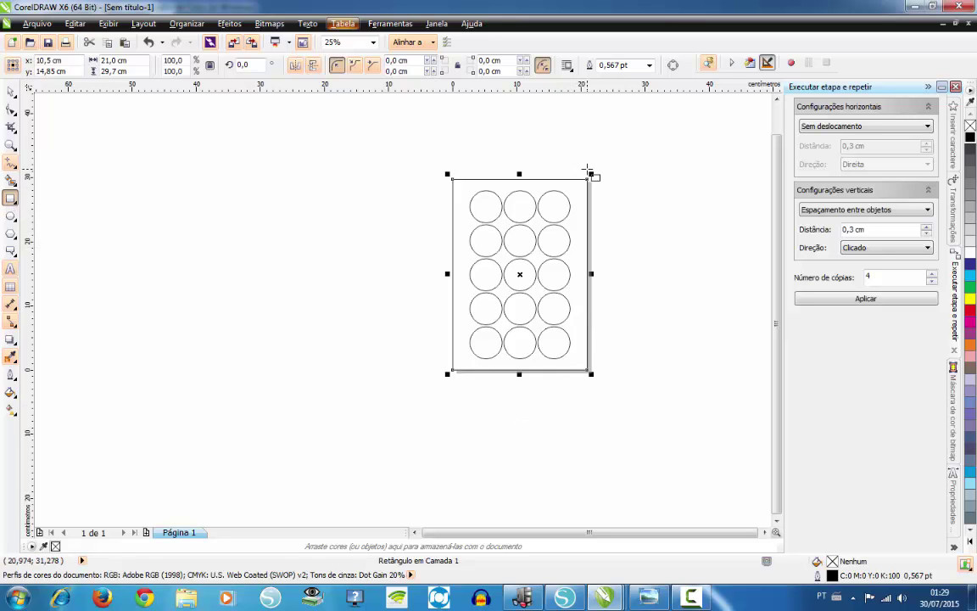
left_click(10, 91)
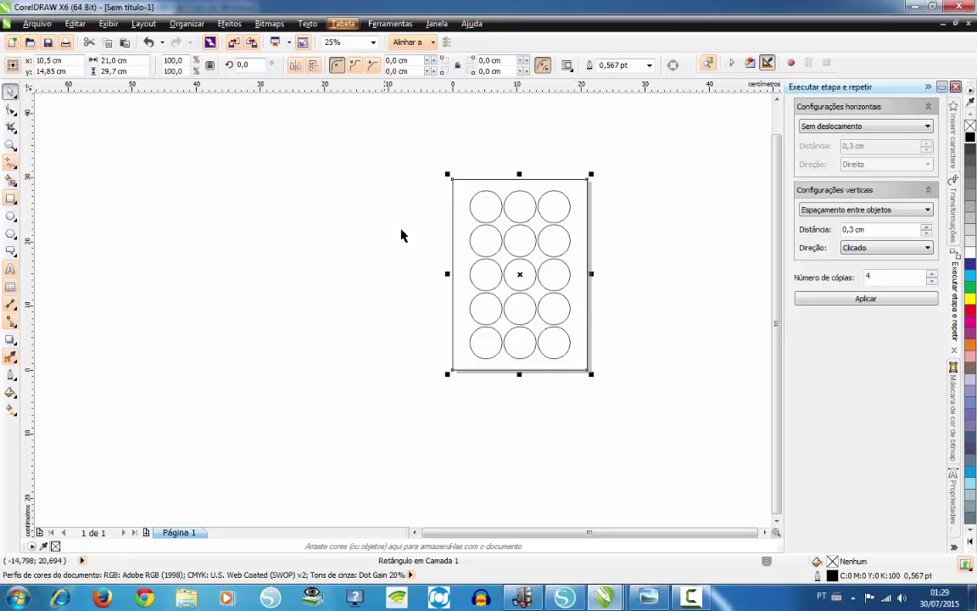
left_click_drag(398, 148, 690, 469)
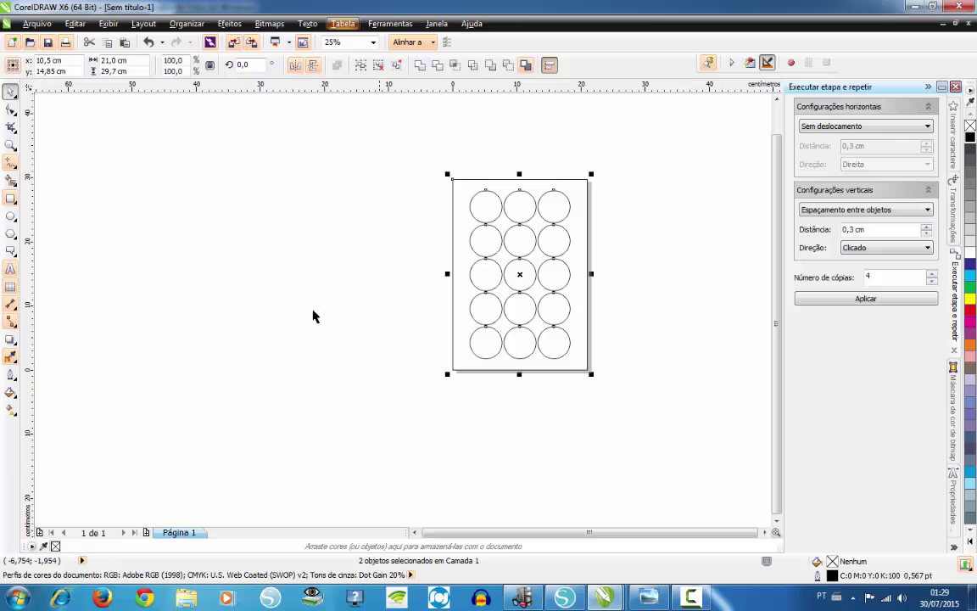
left_click(35, 24)
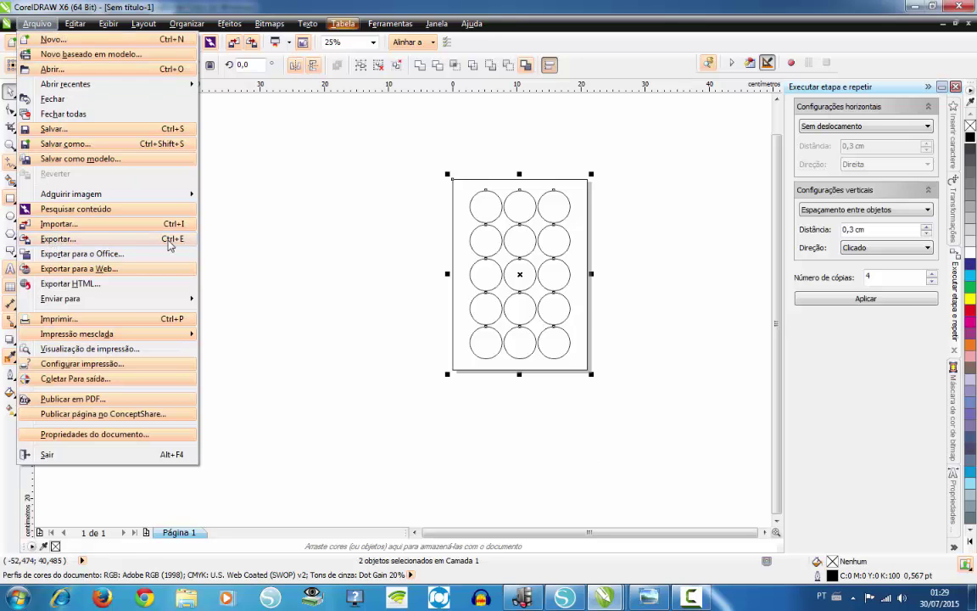
Step: Export only the selected objects as DXF - AutoCAD named corte da tag.dxf
left_click(170, 246)
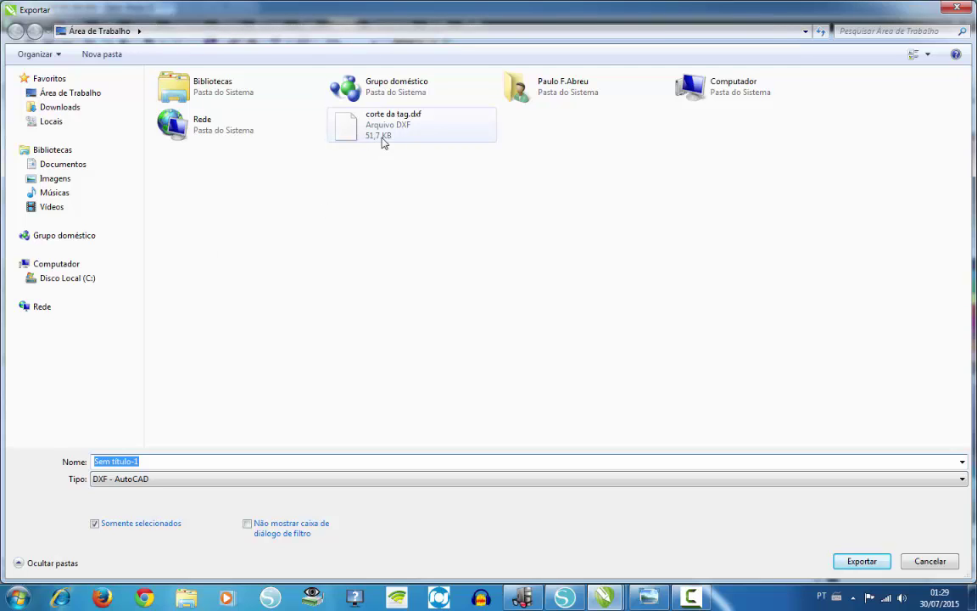
left_click(340, 135)
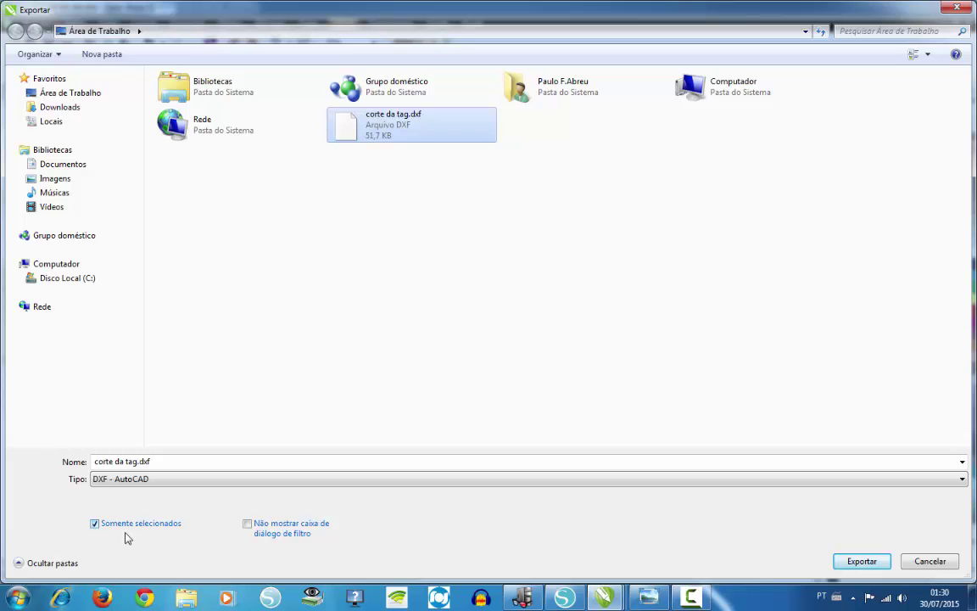
left_click(129, 485)
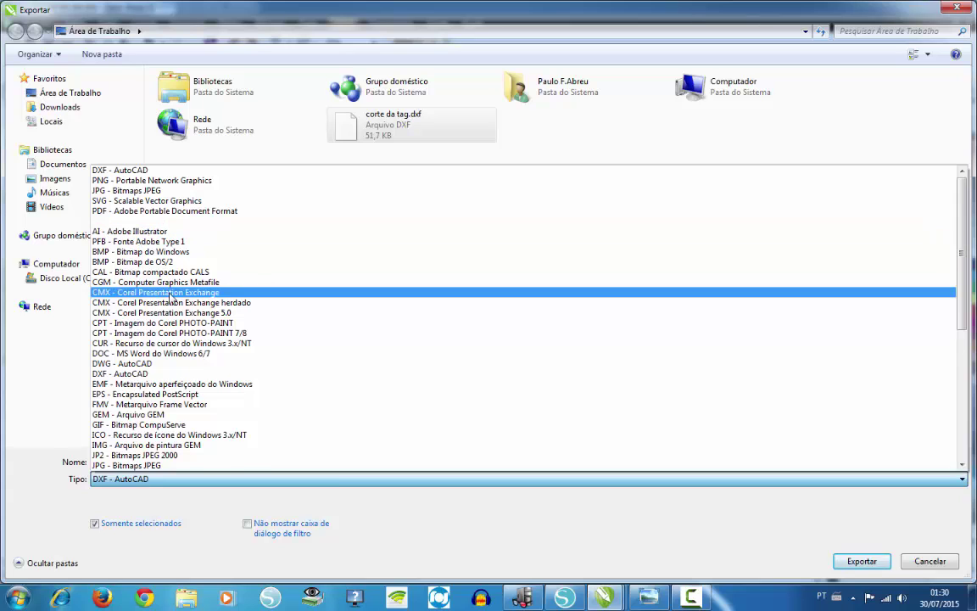
left_click(127, 170)
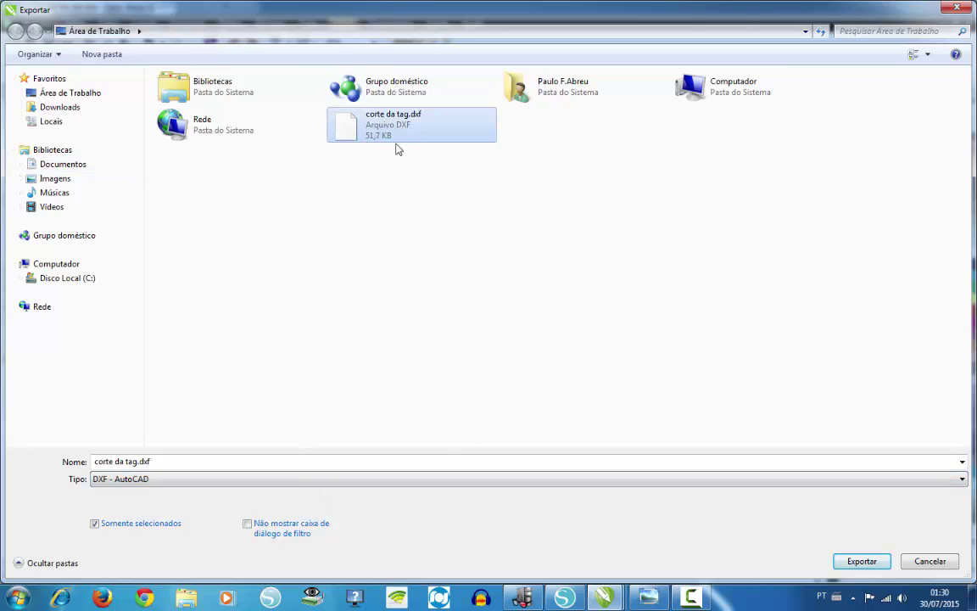
left_click(859, 562)
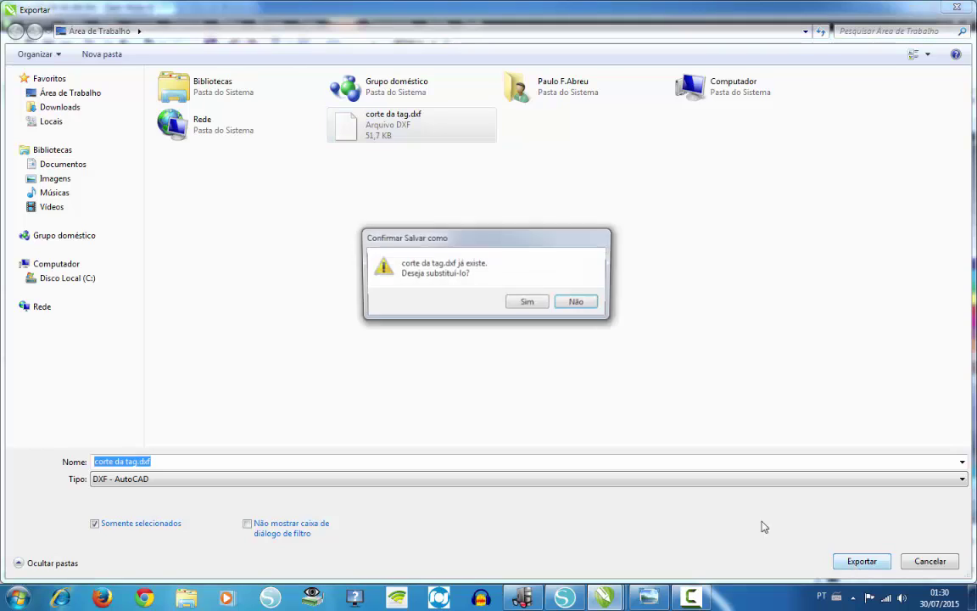
Step: Overwrite corte da tag.dxf and finish the AutoCAD 2008 export with unmapped fills set to green
left_click(530, 303)
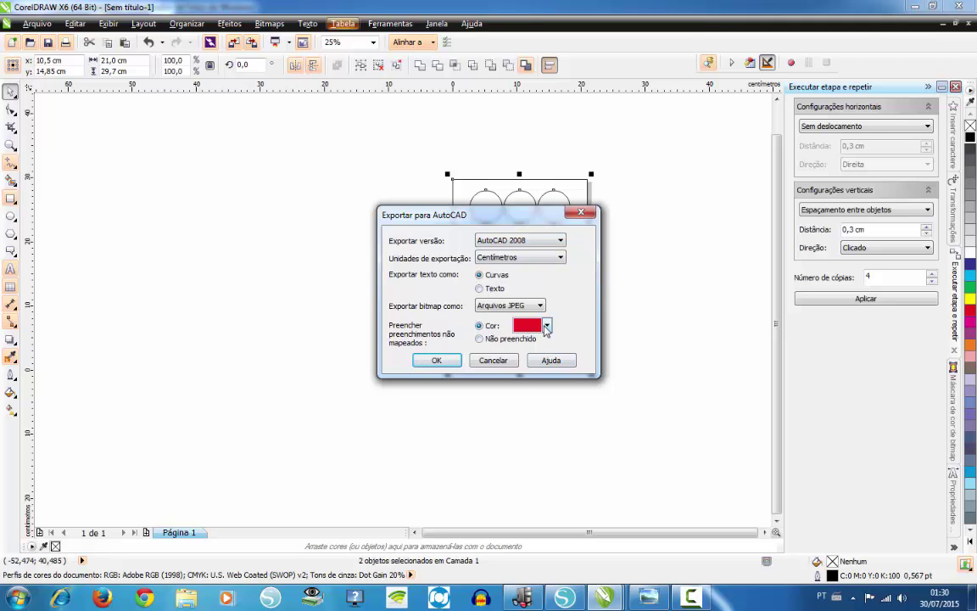
left_click(548, 325)
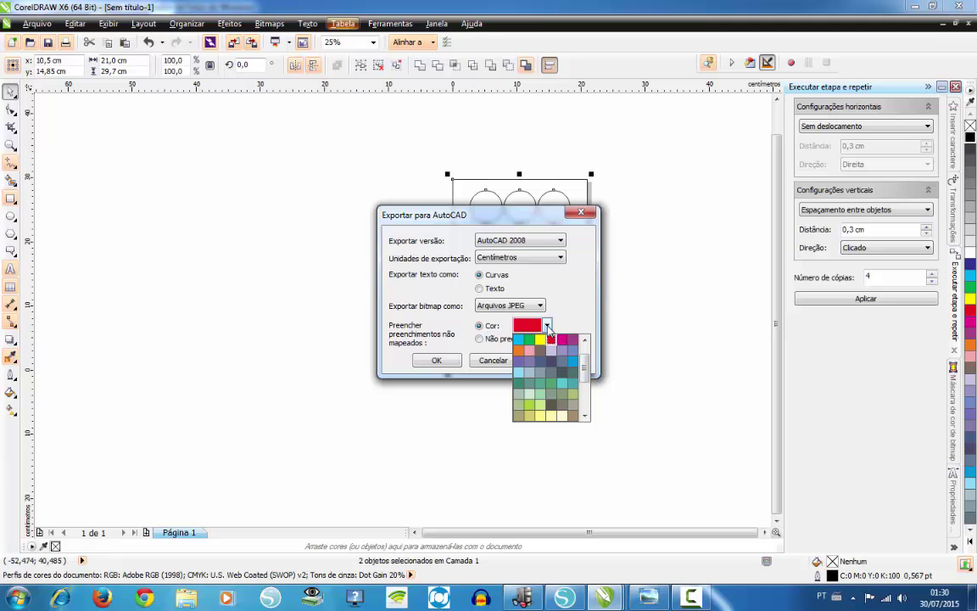
left_click(547, 326)
left_click(547, 326)
left_click(547, 325)
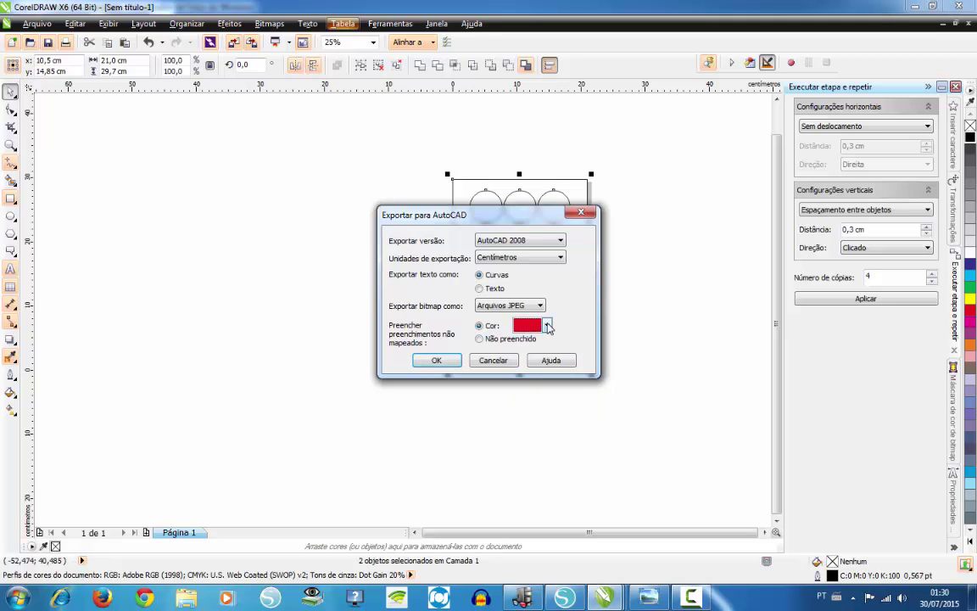
left_click(548, 326)
left_click(547, 326)
left_click(547, 326)
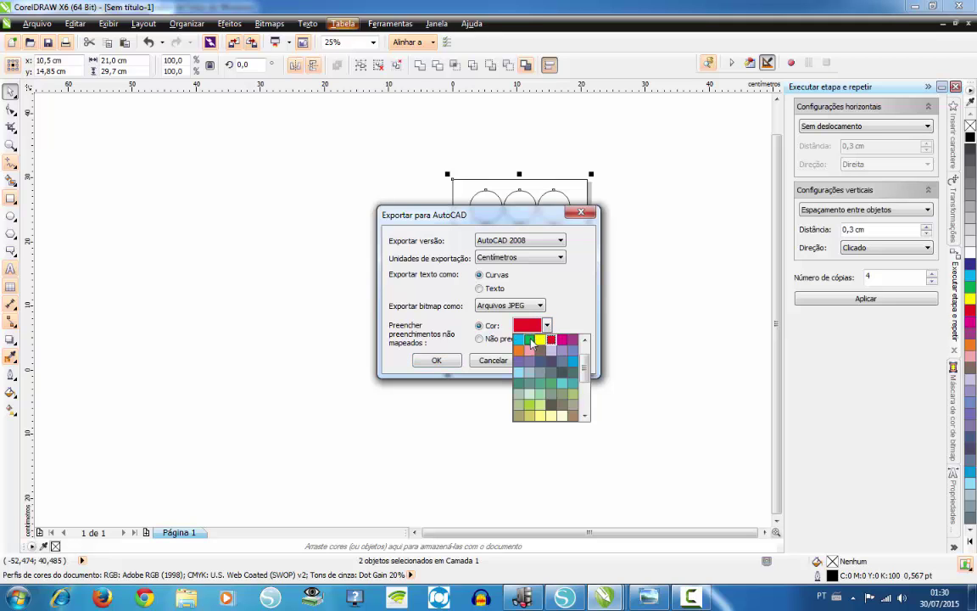
left_click(529, 339)
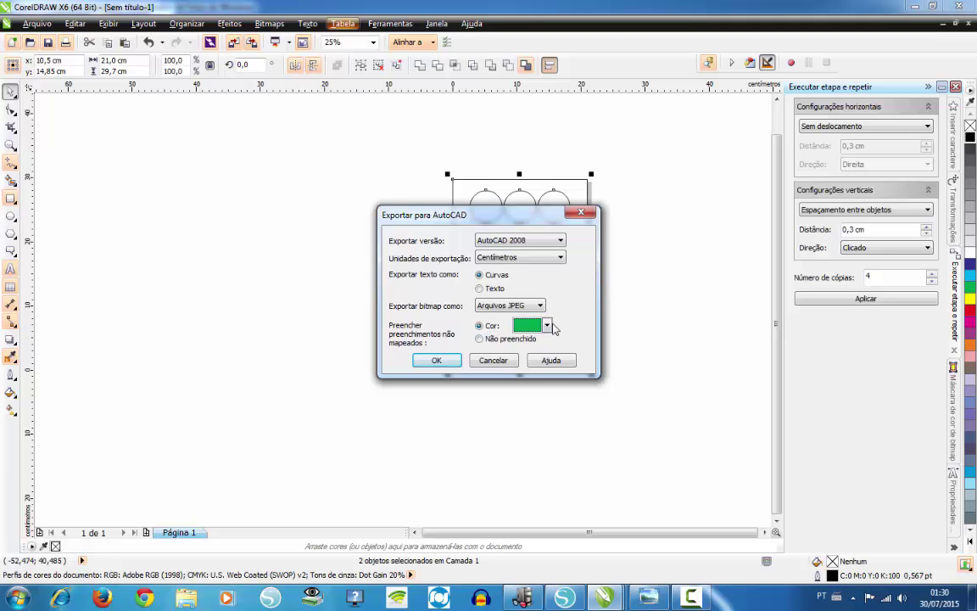
key("Return")
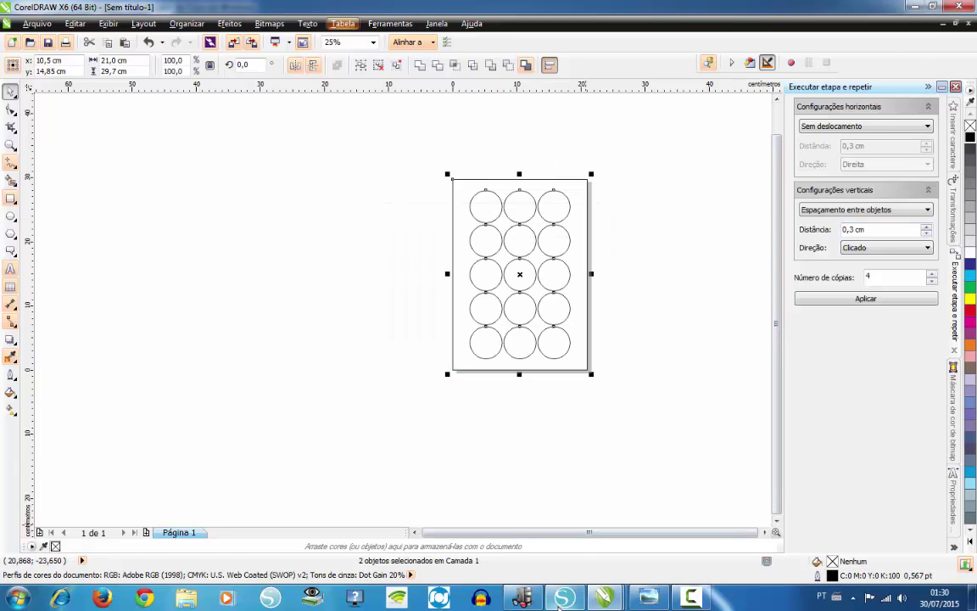
Step: Switch to Silhouette Studio and choose A4 (21 × 29,7 cm) as the design page paper size
key("alt+Tab")
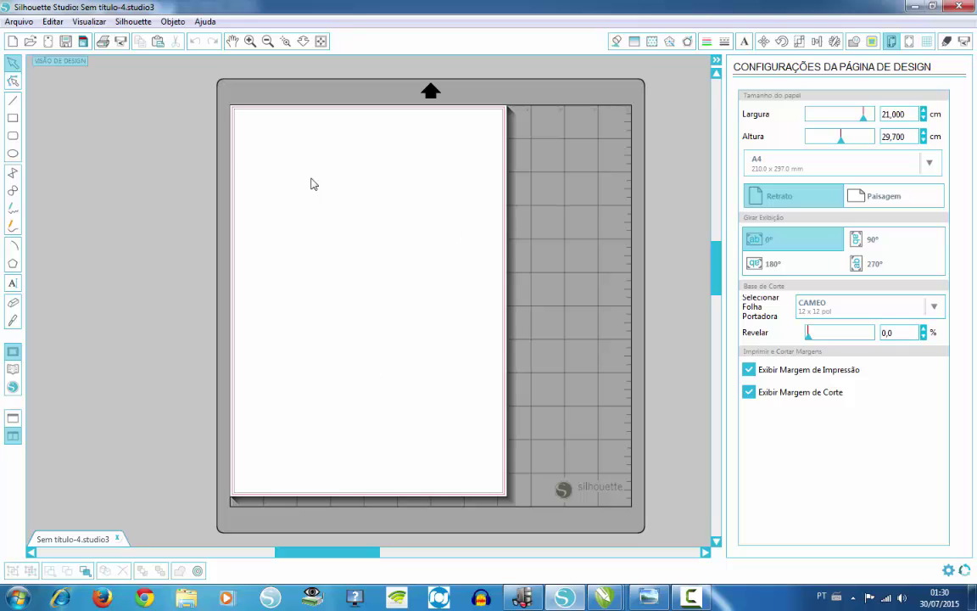
left_click(932, 165)
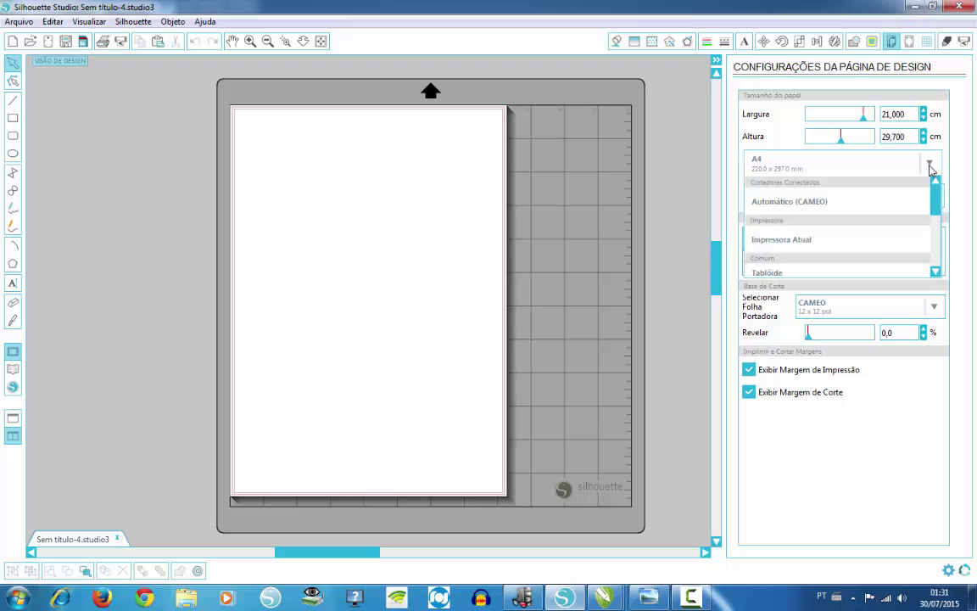
scroll(937, 206, "down", 5)
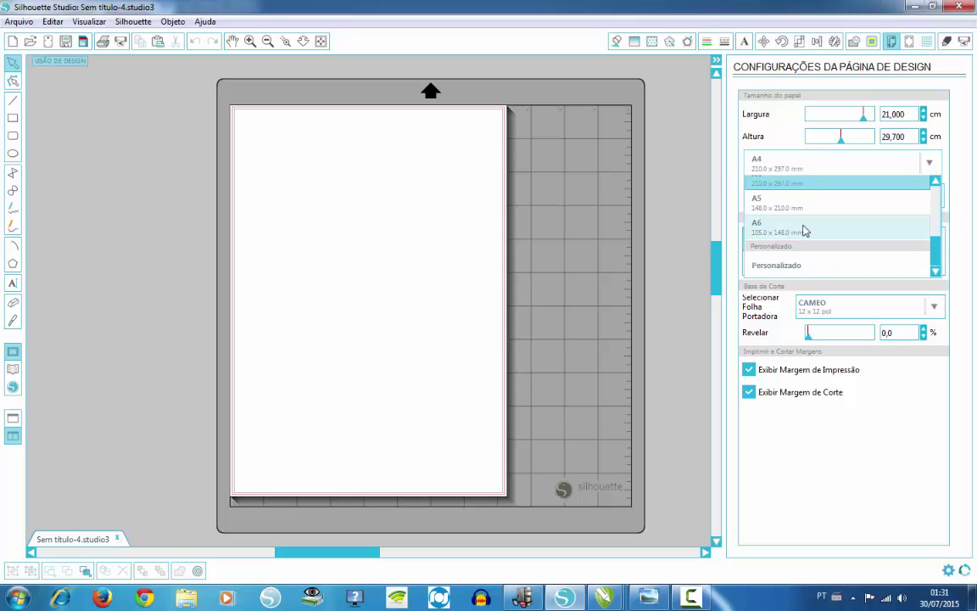
scroll(849, 206, "up", 1)
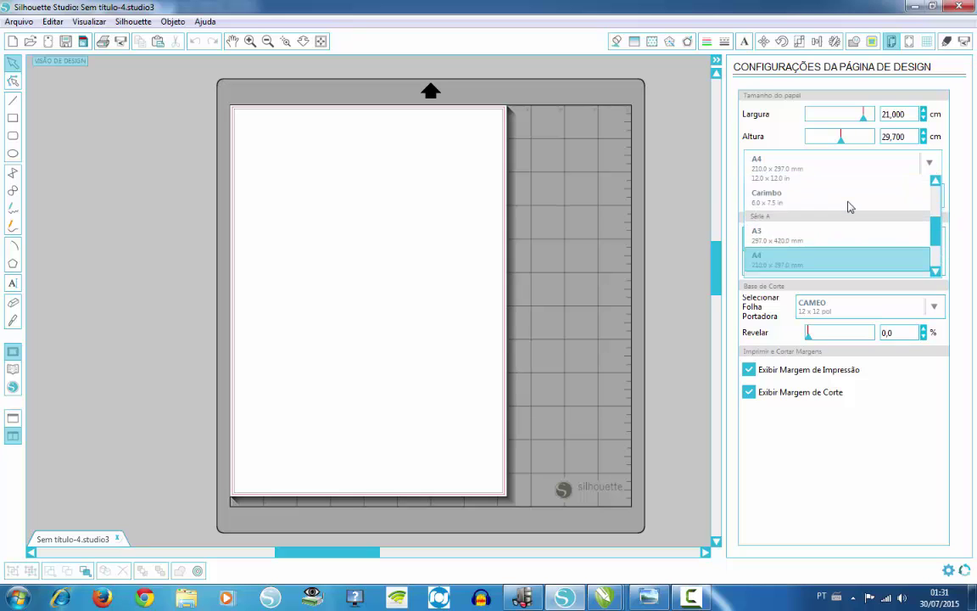
left_click(789, 260)
left_click(933, 170)
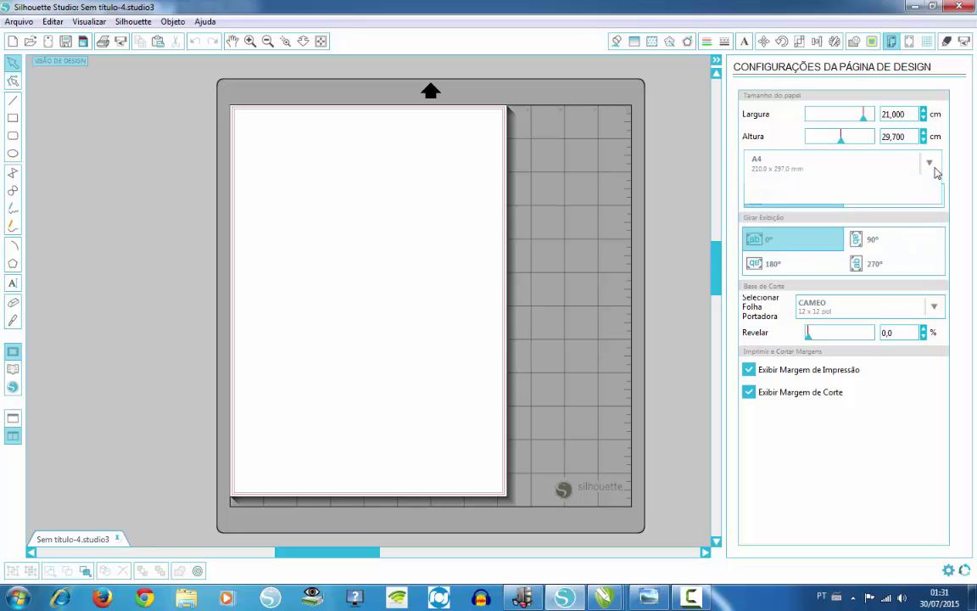
scroll(937, 195, "down", 3)
scroll(937, 212, "down", 3)
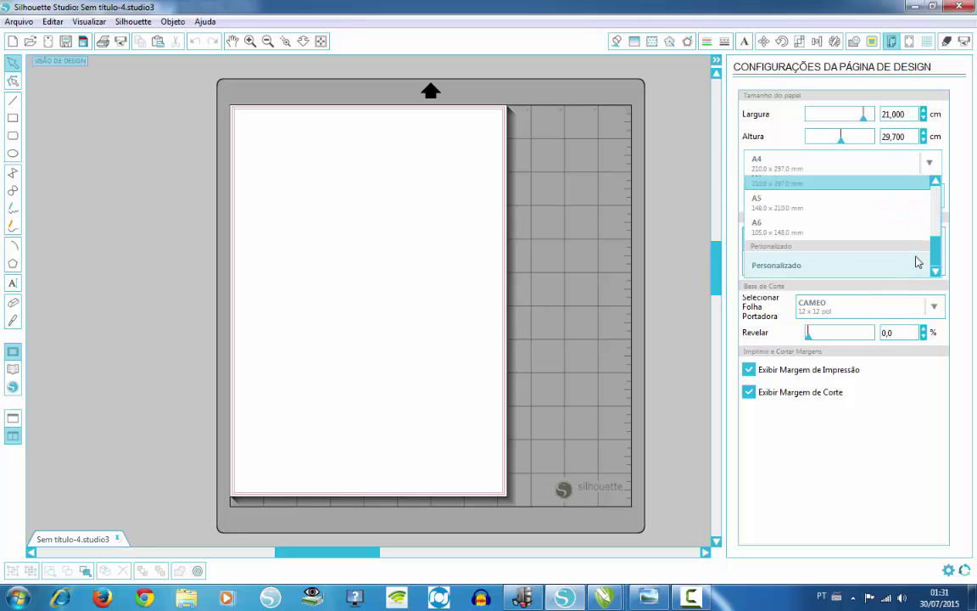
left_click_drag(936, 255, 942, 208)
scroll(937, 212, "down", 2)
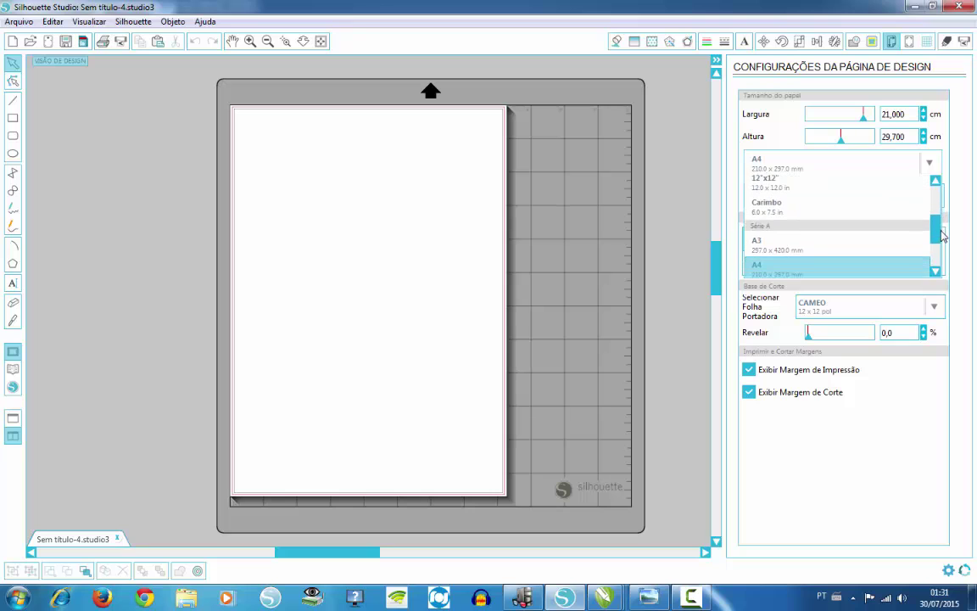
left_click(806, 268)
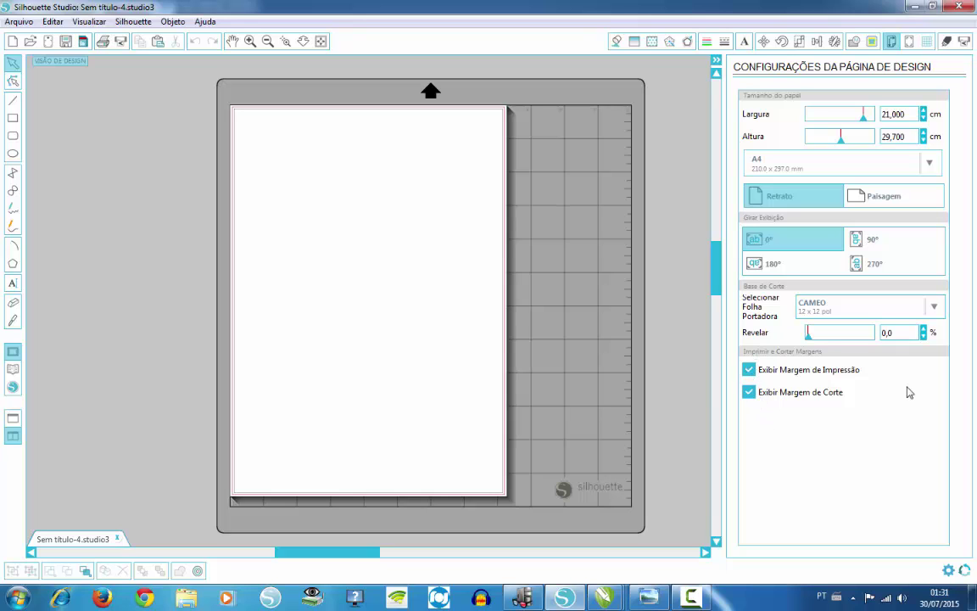
Step: Hide the cut margin, zoom into the page's top-right corner, then restore the margin and fit the page
left_click(751, 393)
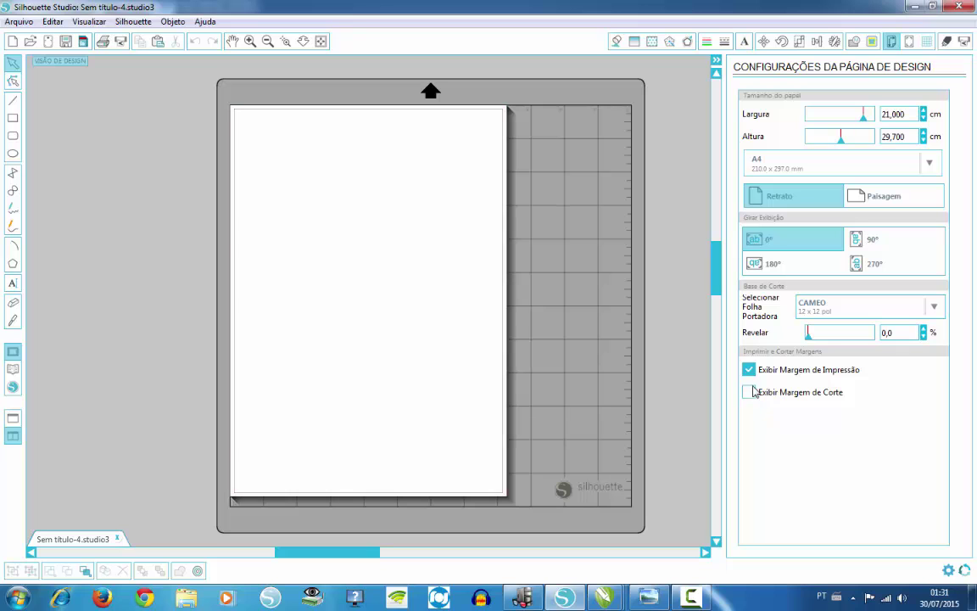
left_click(286, 41)
left_click_drag(447, 79, 670, 255)
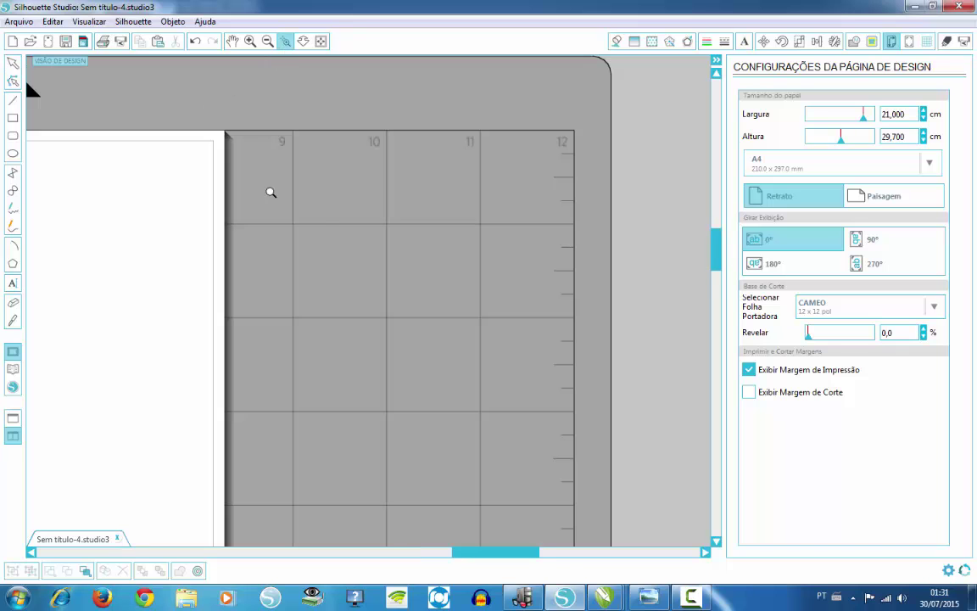
scroll(289, 207, "up", 2)
scroll(210, 181, "up", 3)
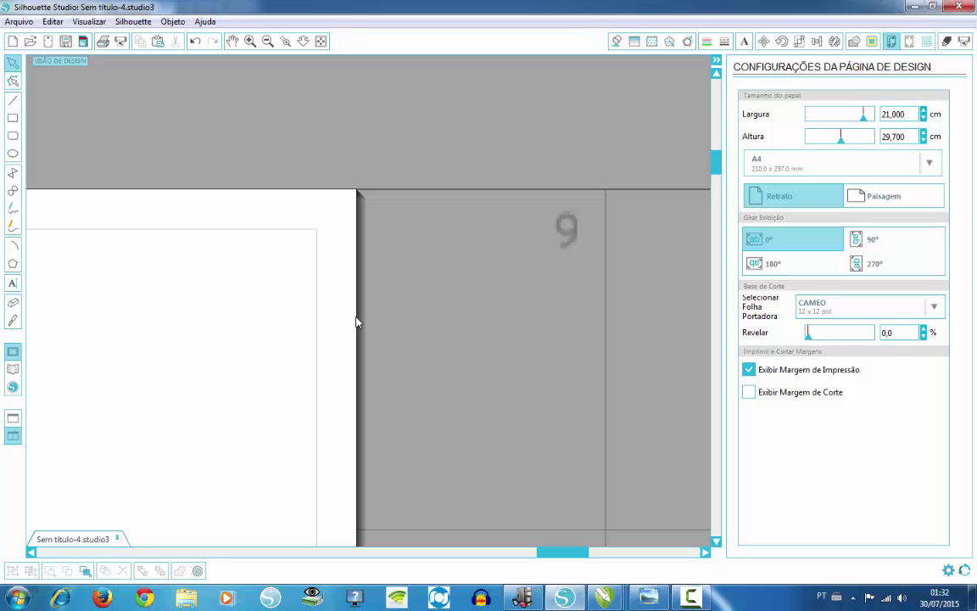
left_click(750, 393)
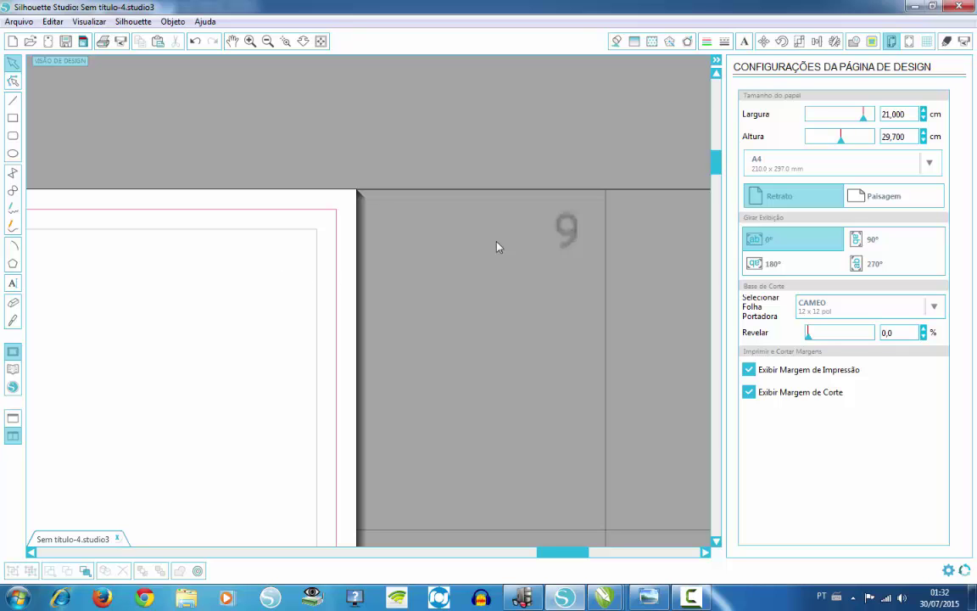
left_click(321, 41)
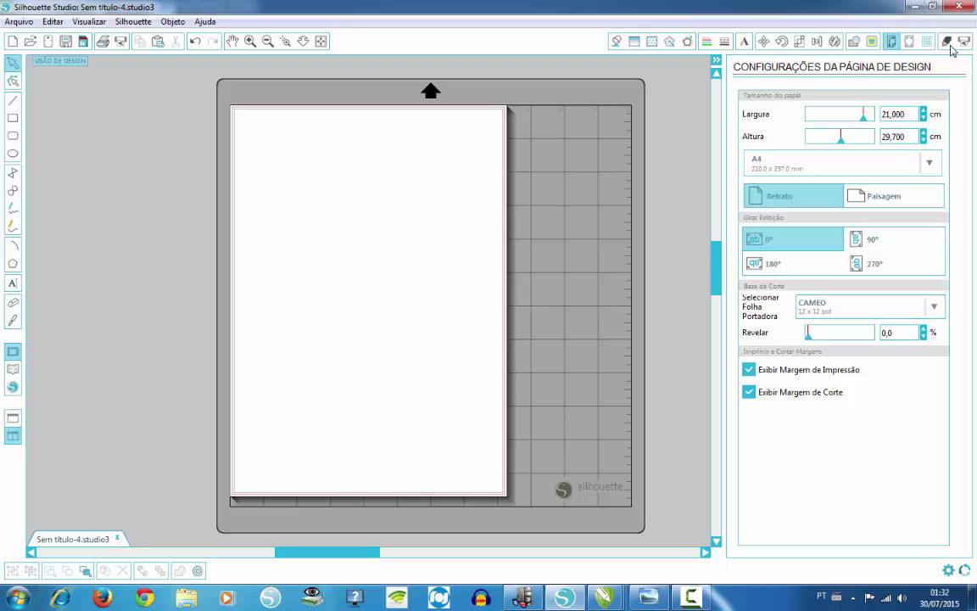
Step: Set the registration mark style to Tipo 1 (CAMEO, Portrait)
left_click(909, 41)
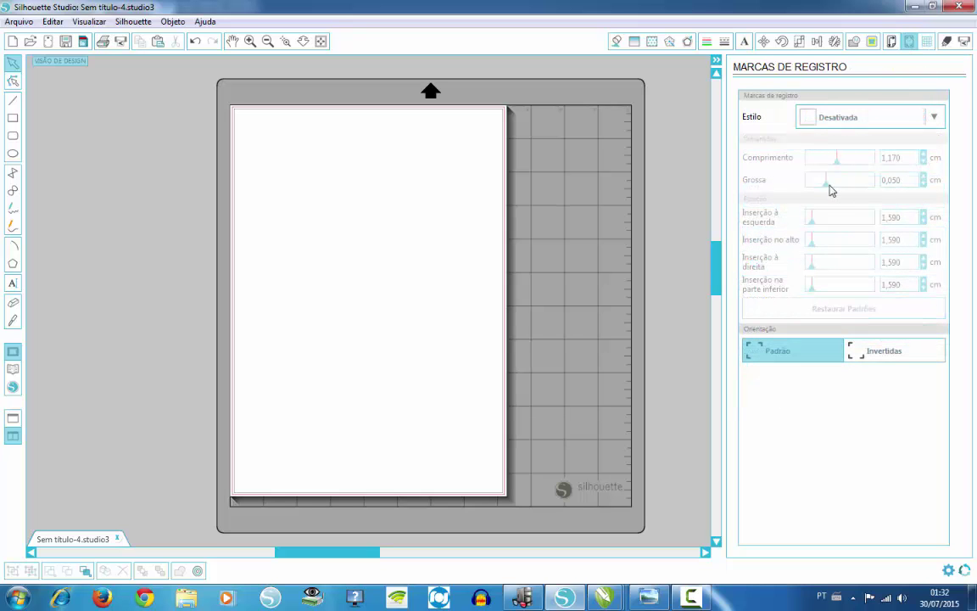
left_click(929, 118)
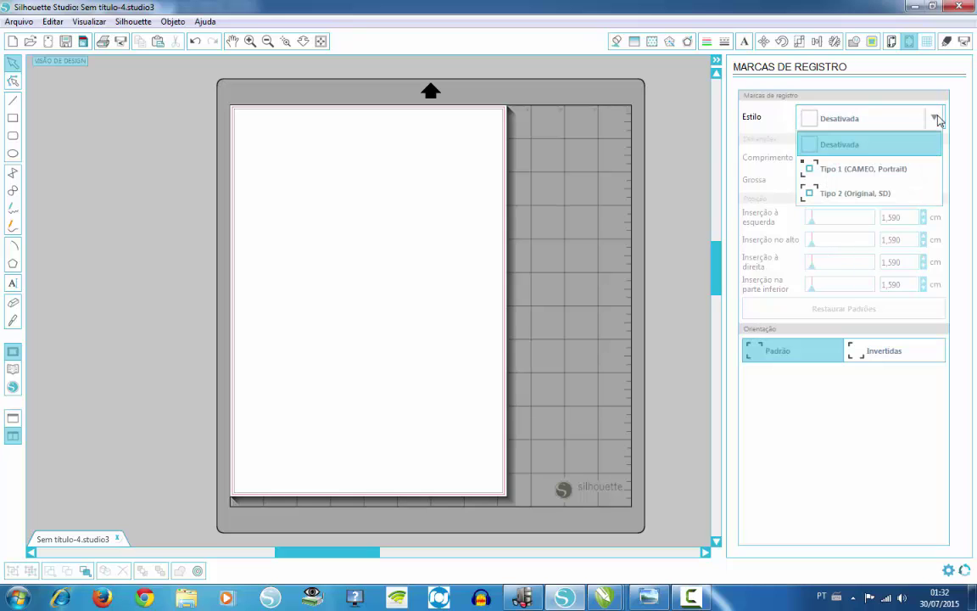
left_click(842, 170)
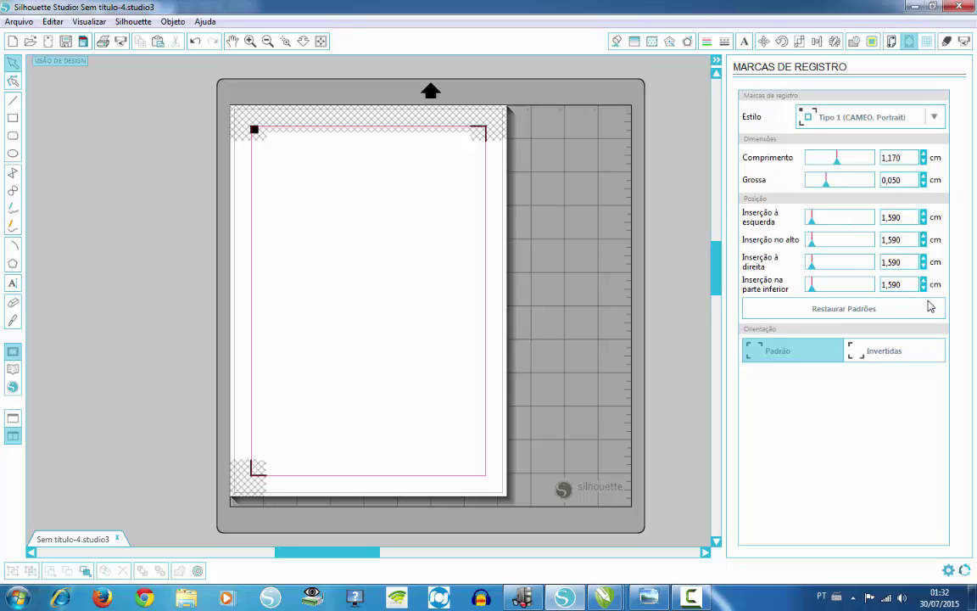
Step: Merge Tag com impressão mesclada.png onto the page and select the pink tag image
left_click(19, 23)
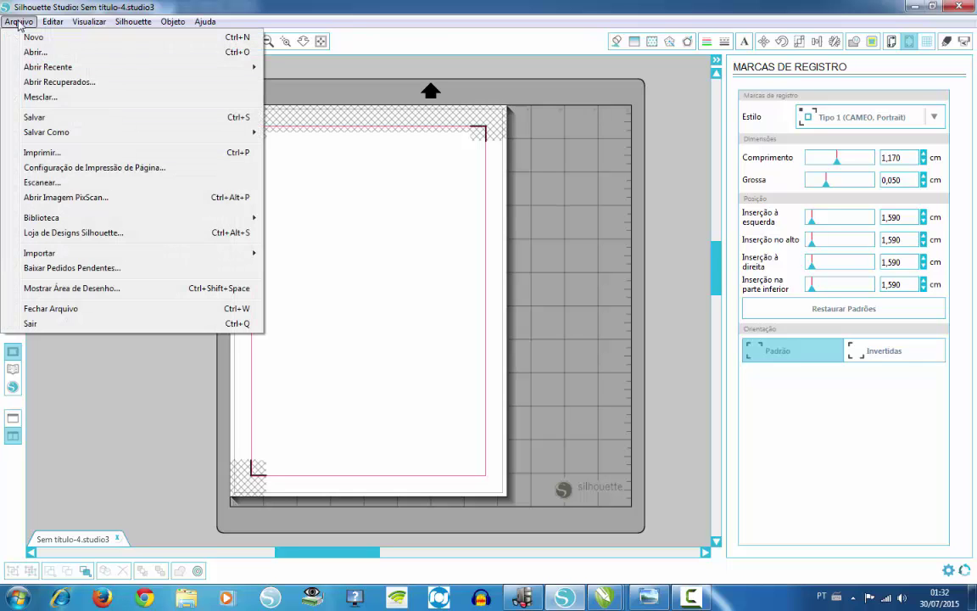
left_click(72, 98)
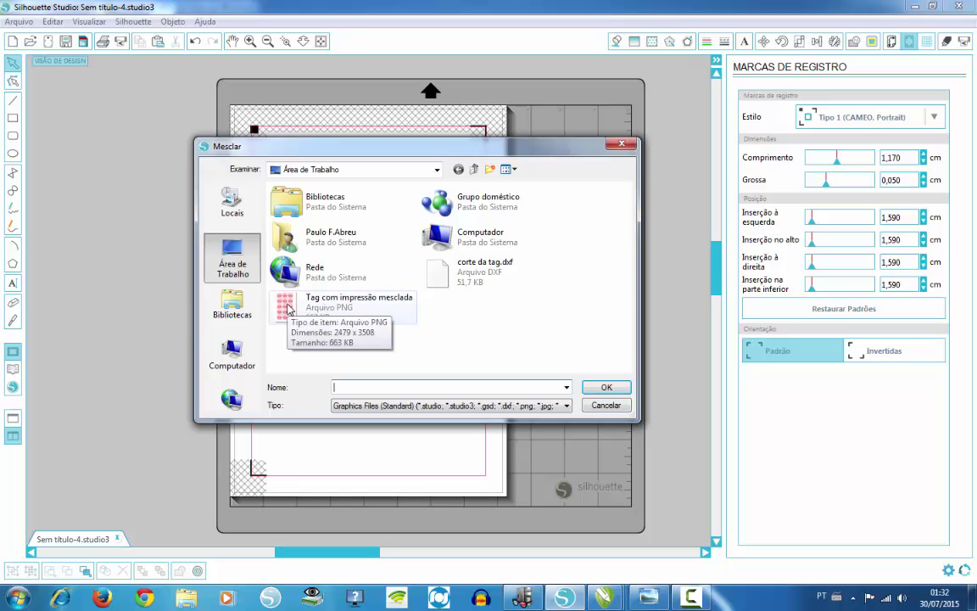
left_click(289, 310)
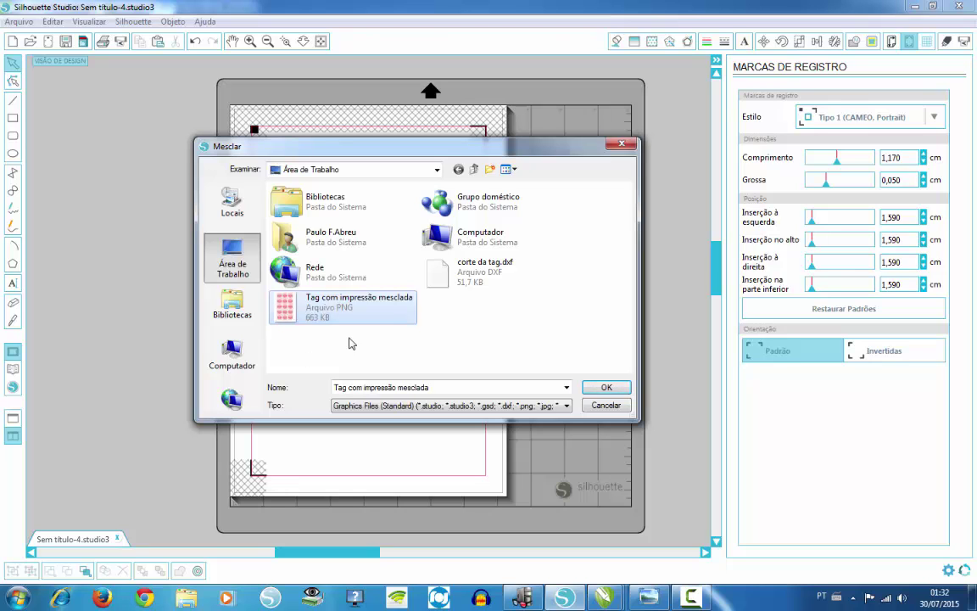
left_click(605, 387)
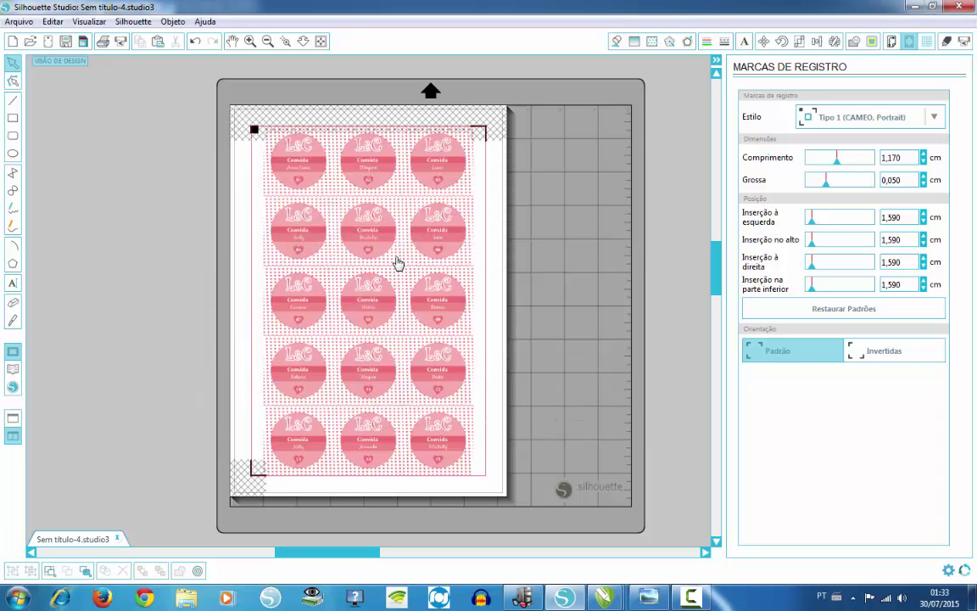
left_click(442, 194)
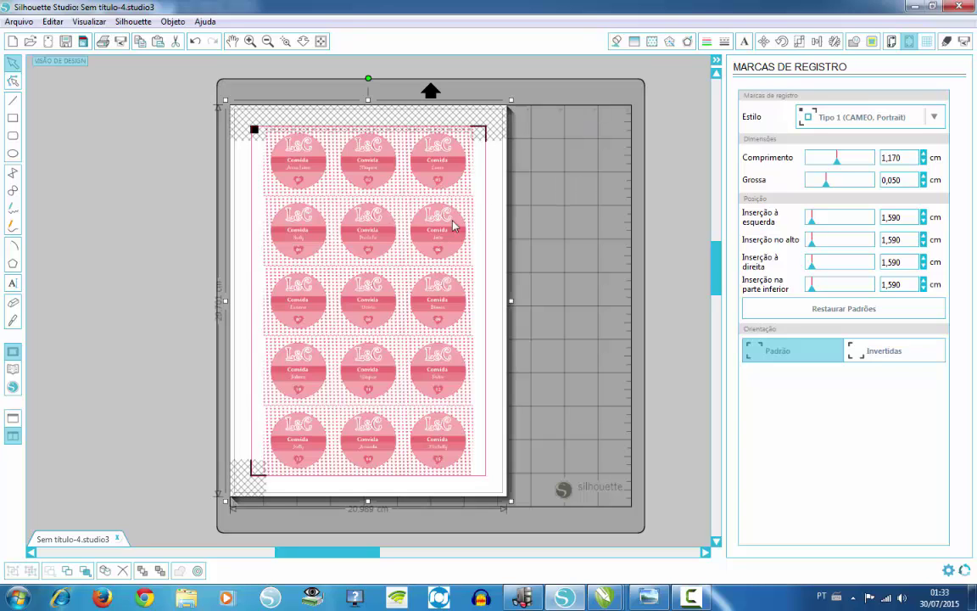
left_click(800, 42)
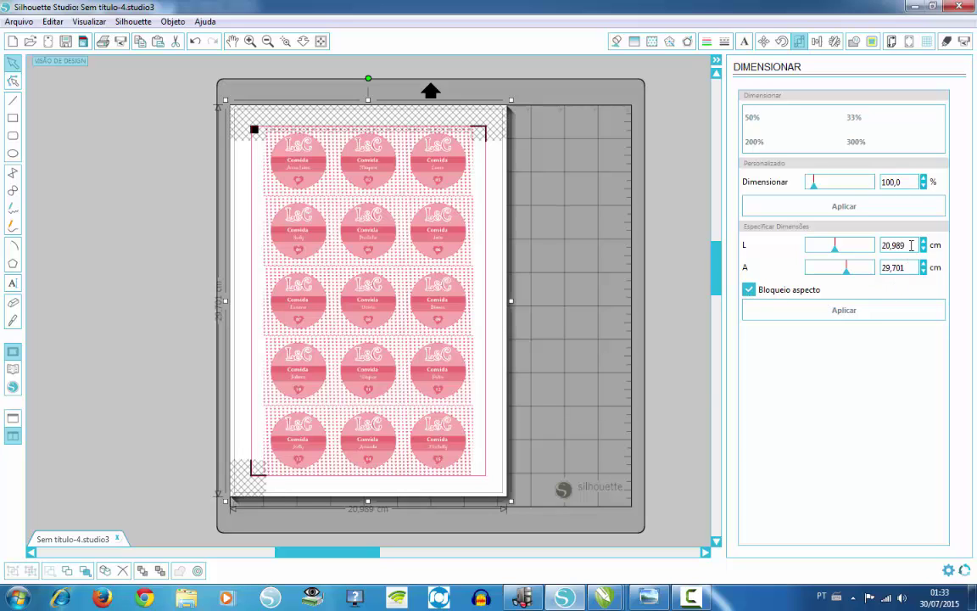
Step: Resize the pink tag image to 21 cm wide with proportions locked
left_click_drag(912, 245, 877, 245)
type("21")
key("Tab")
left_click(850, 315)
left_click(817, 42)
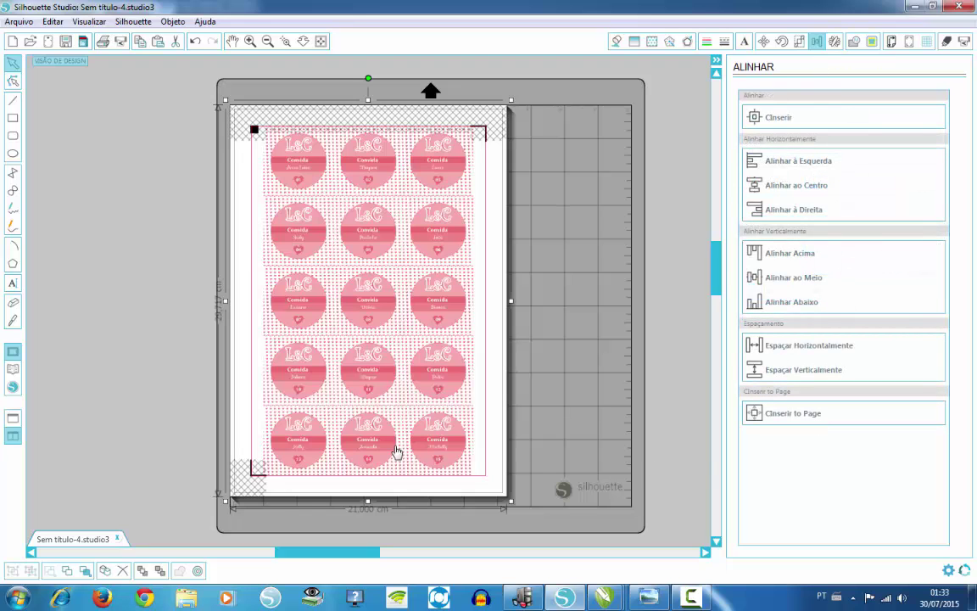
Step: Deselect the image and merge corte da tag.dxf so its 15 circles overlay the tags
left_click(149, 268)
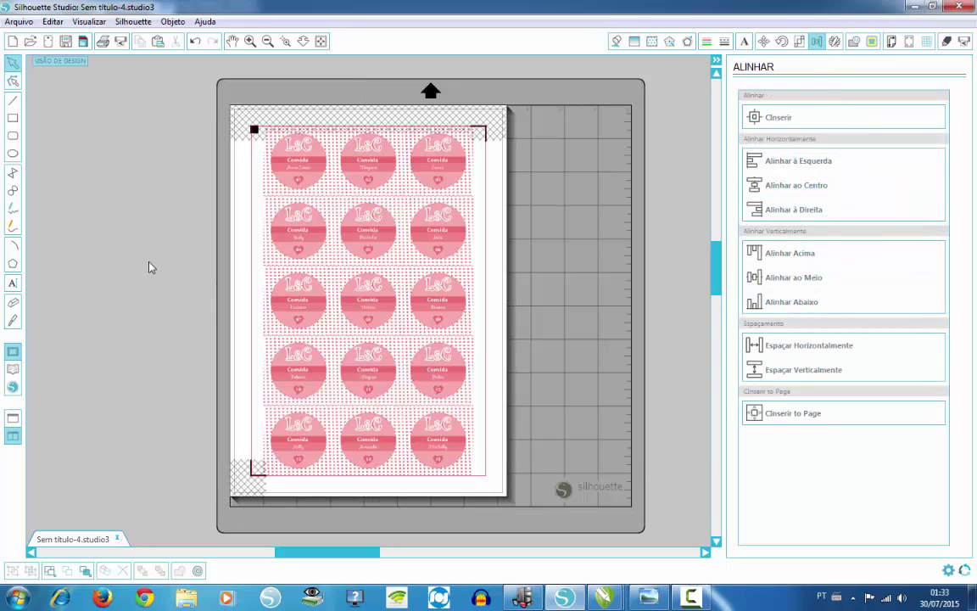
left_click(18, 25)
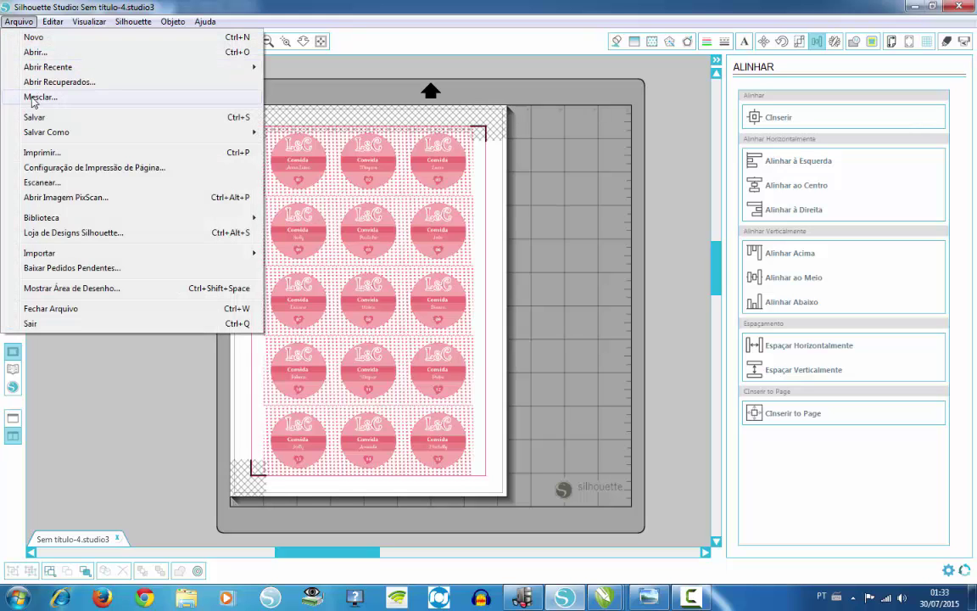
left_click(120, 99)
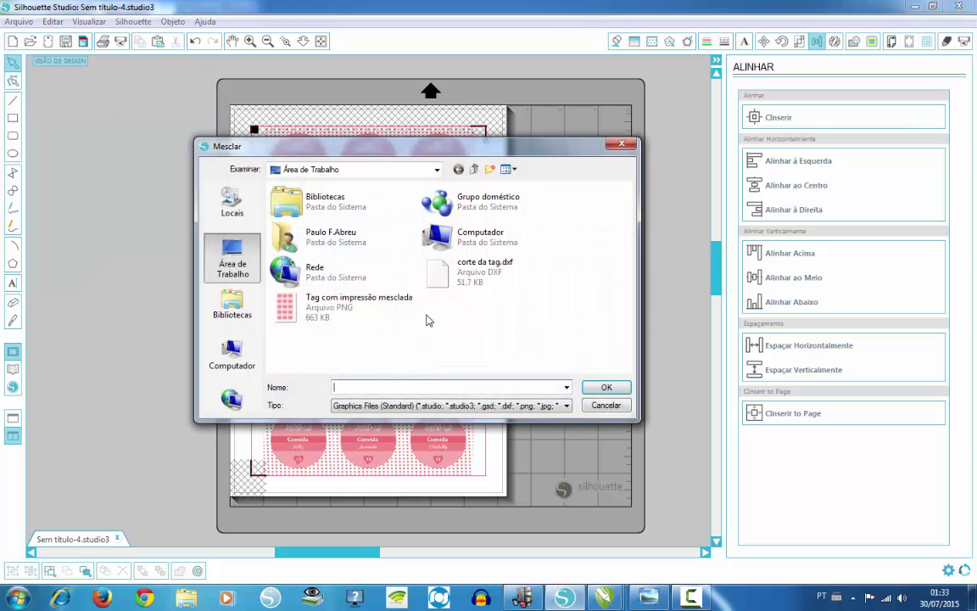
left_click(439, 271)
left_click(605, 388)
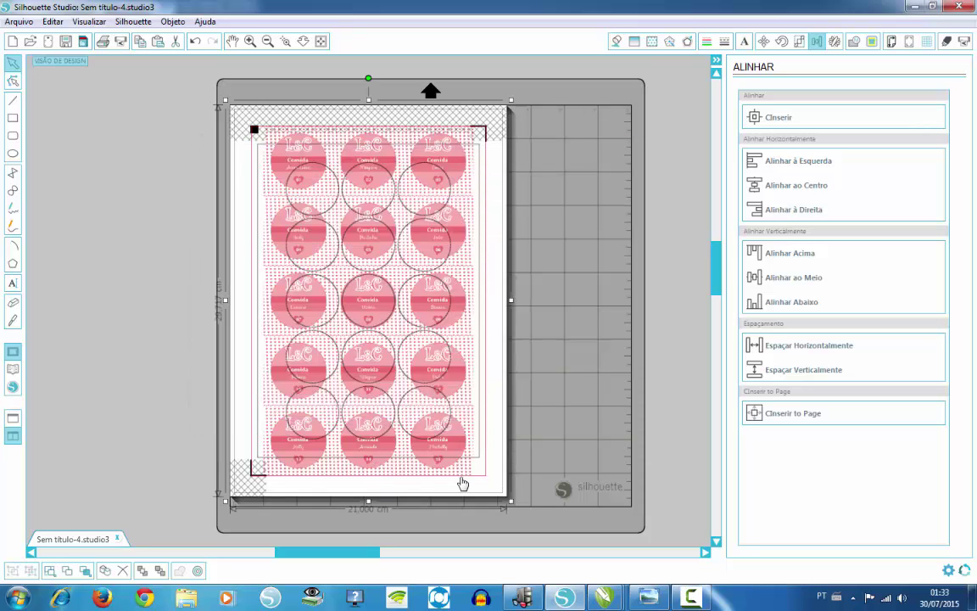
Step: Drag the pink tag image off the page to the left, then marquee-select and inspect the 15 cut circles
left_click_drag(461, 482, 133, 484)
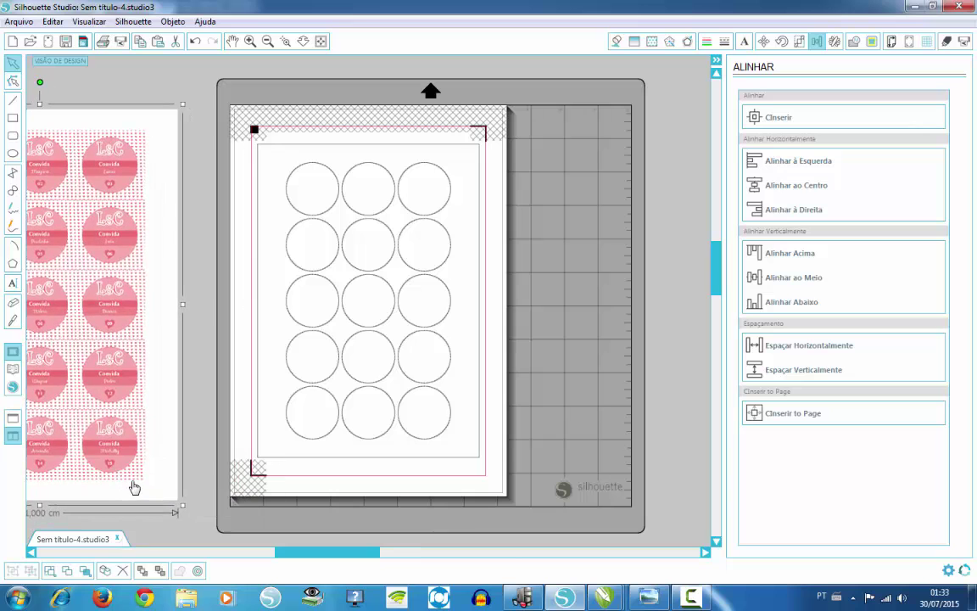
left_click(258, 159)
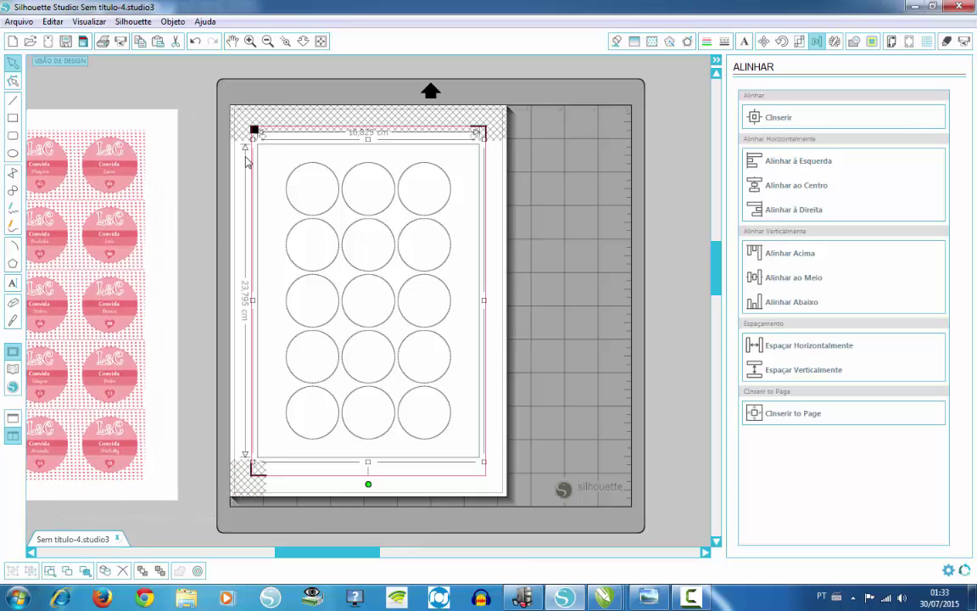
mouse_move(217, 121)
left_mouse_down()
mouse_move(526, 227)
mouse_move(528, 475)
left_mouse_up()
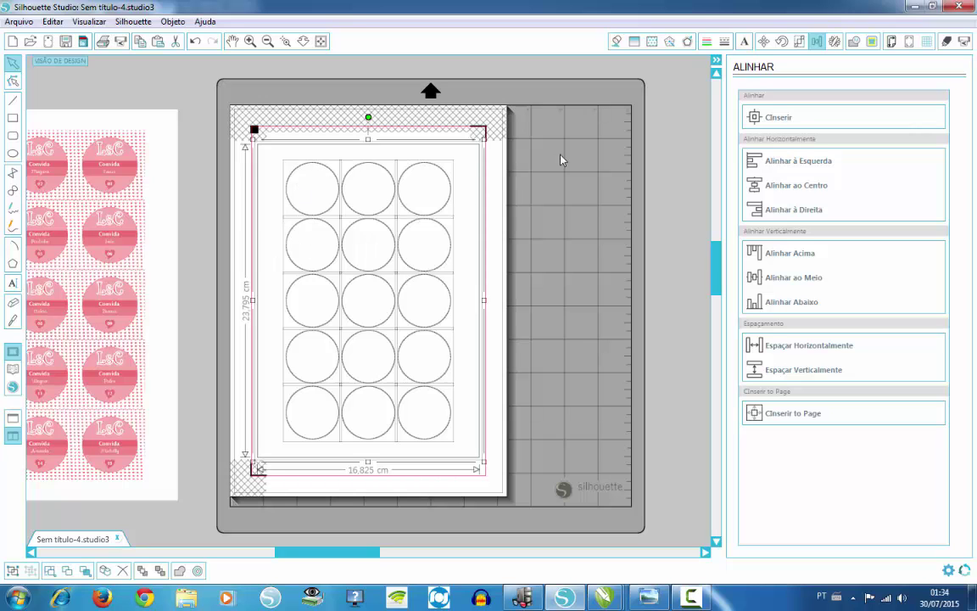
left_click_drag(549, 110, 388, 229)
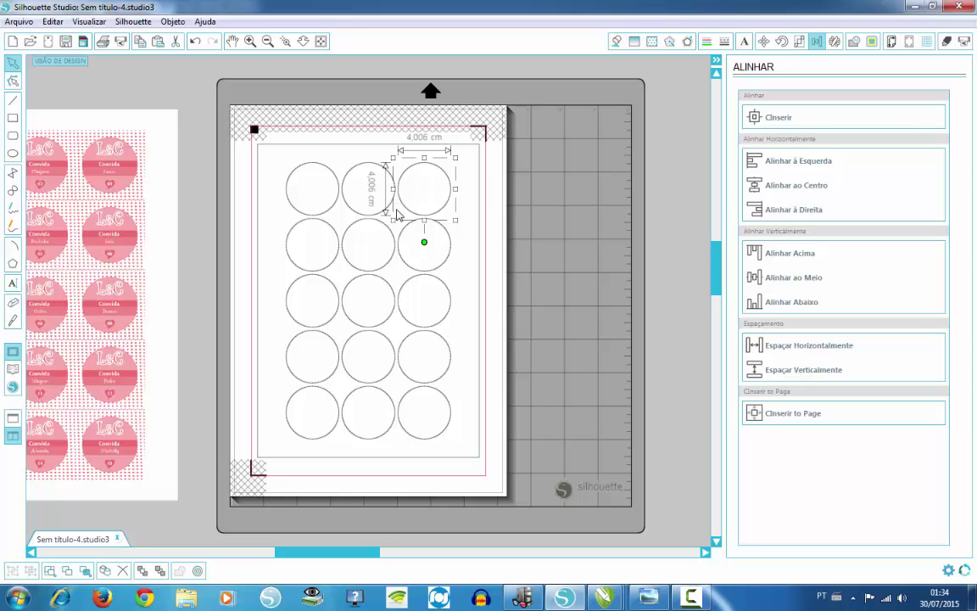
left_click_drag(218, 120, 543, 544)
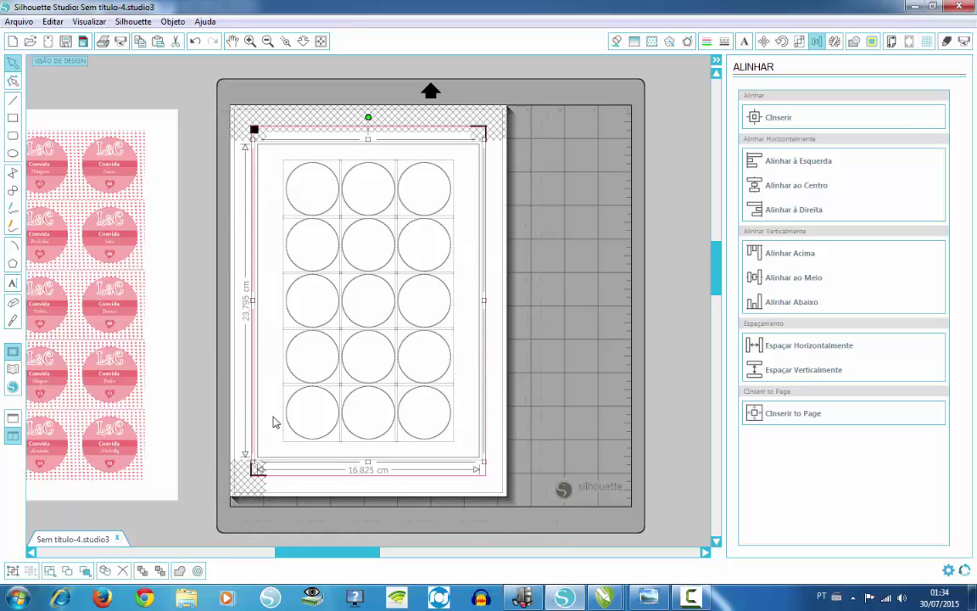
left_click_drag(227, 124, 609, 500)
left_click(13, 570)
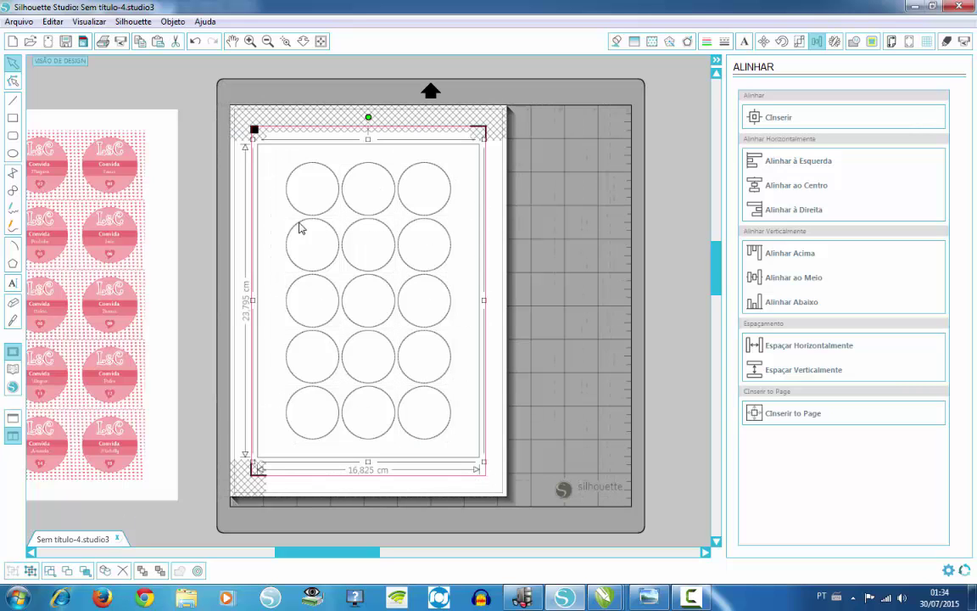
Step: Resize the circle sheet to 21 × 29.7 cm
left_click(799, 44)
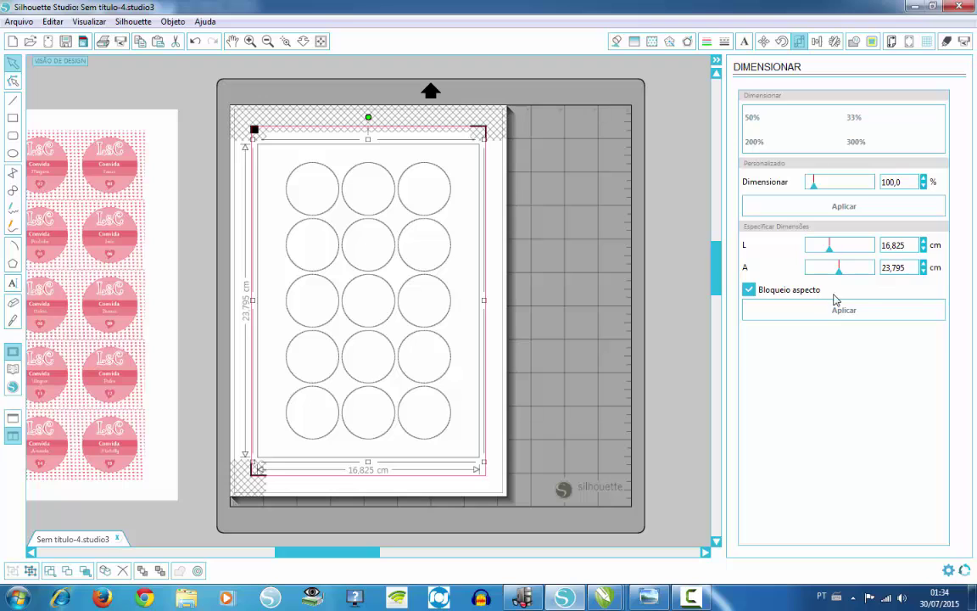
left_click_drag(911, 248, 876, 248)
type("21")
key("Tab")
left_click(837, 312)
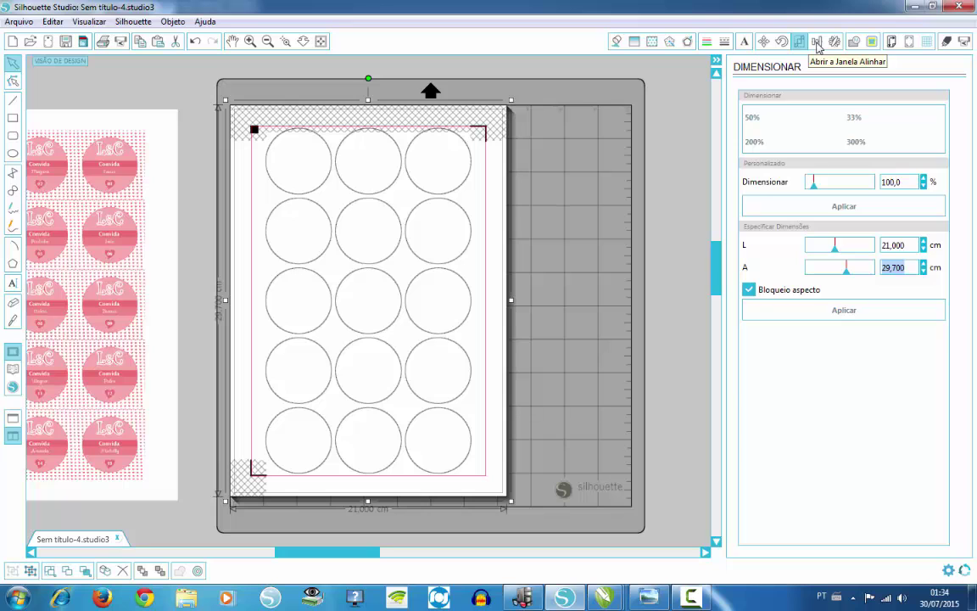
Step: Select the grid of 15 circles and bring up their cut settings
left_click(817, 43)
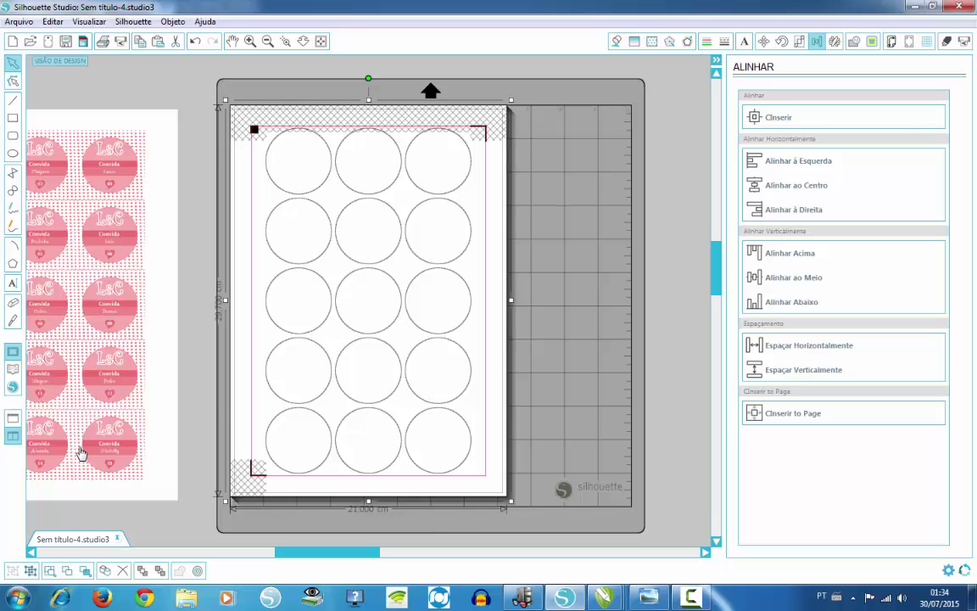
left_click(31, 570)
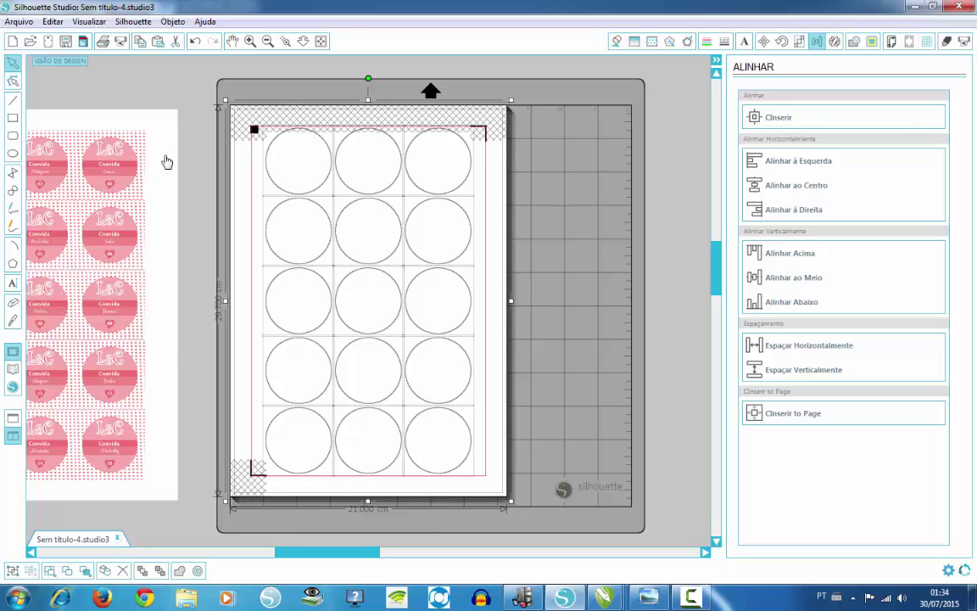
left_click(200, 100)
left_click(246, 112)
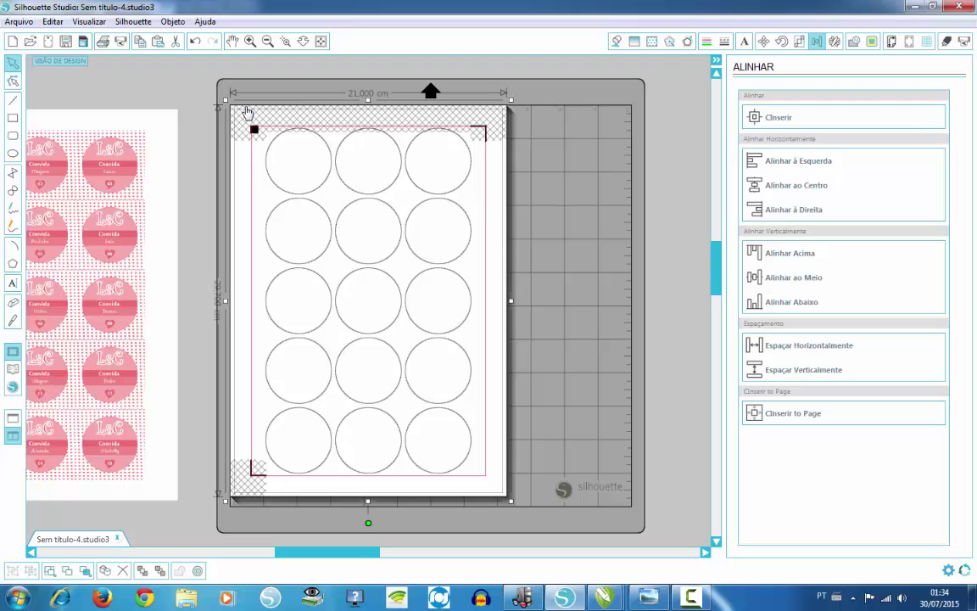
left_click(204, 113)
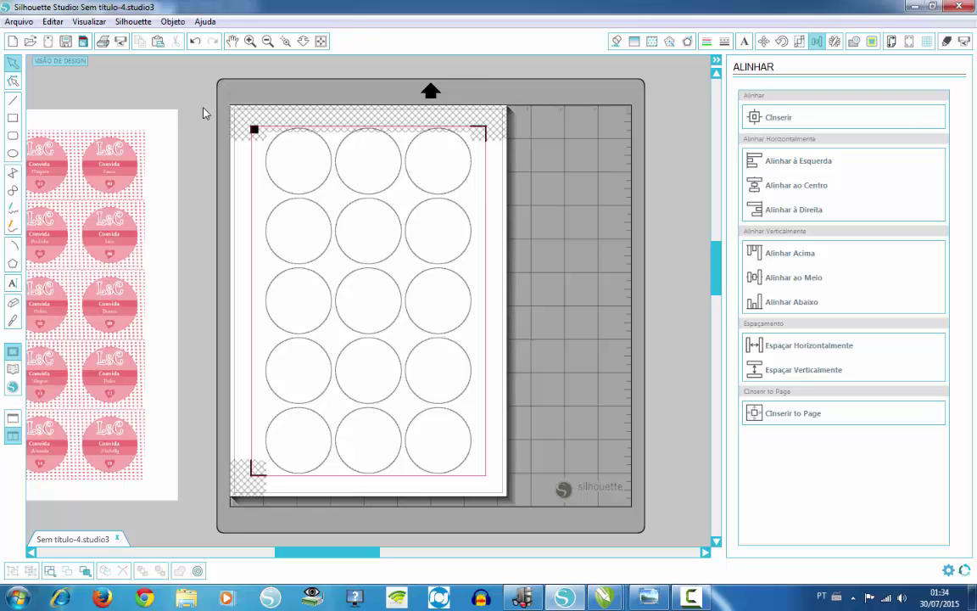
left_click(408, 272)
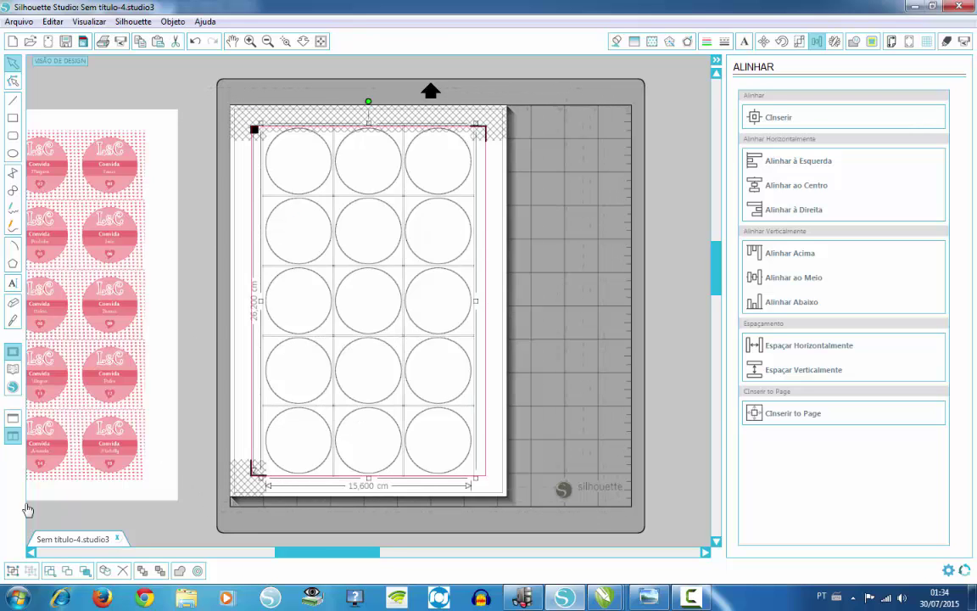
left_click(13, 571)
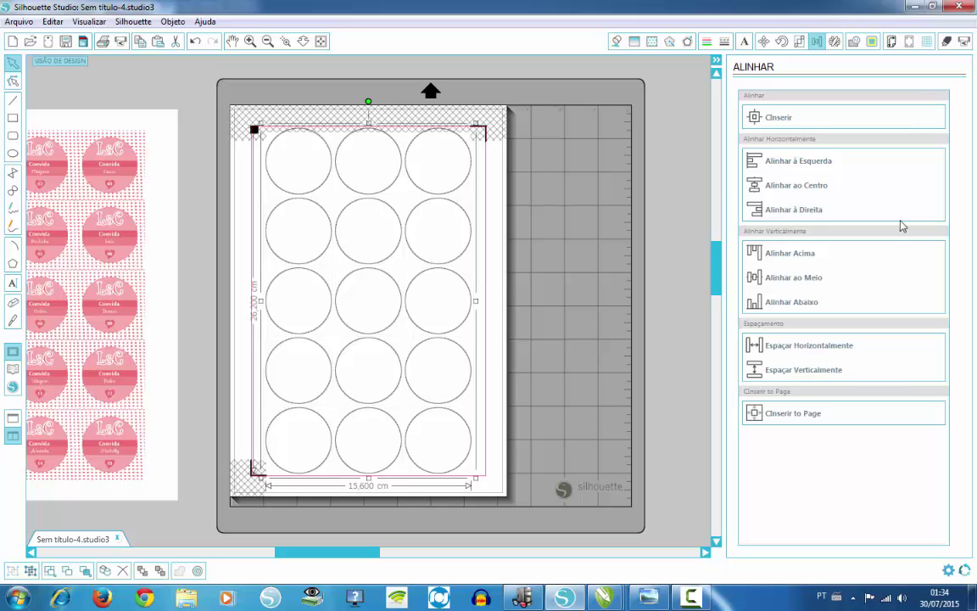
left_click(948, 43)
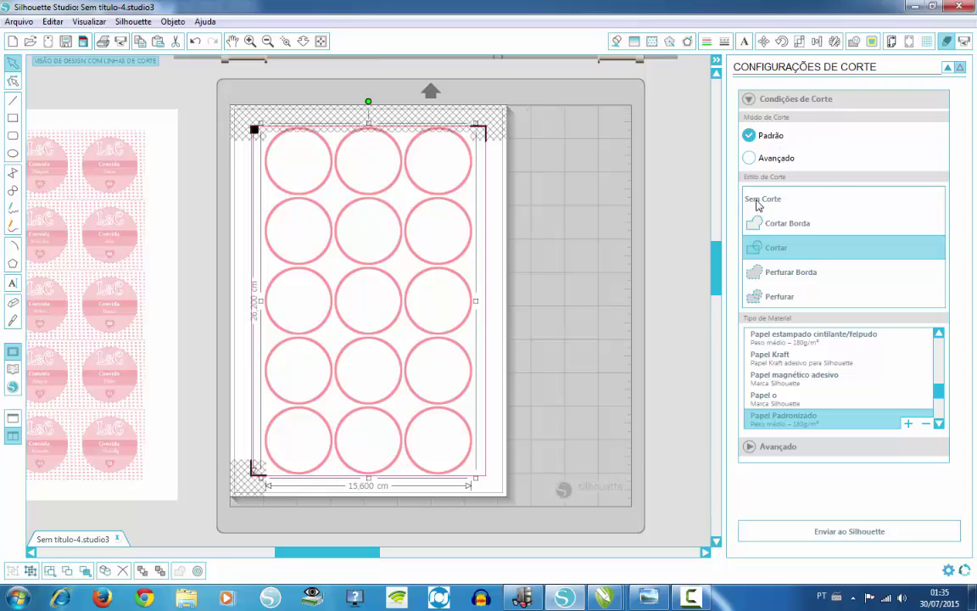
Step: Set the circles to Cortar Borda on Papel Padronizado, review its blade settings, then switch to fill colours
left_click(782, 227)
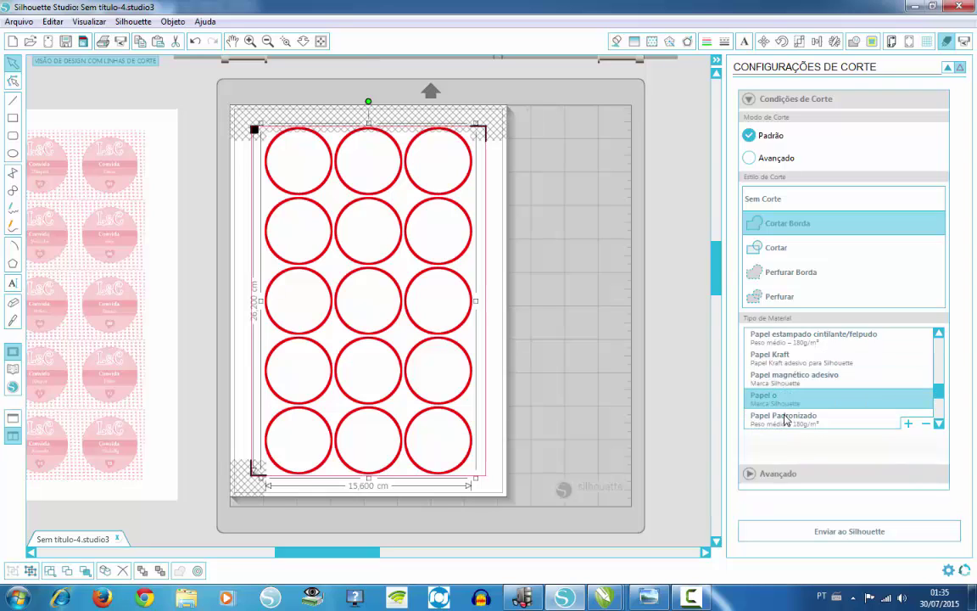
left_click(784, 417)
scroll(874, 459, "down", 3)
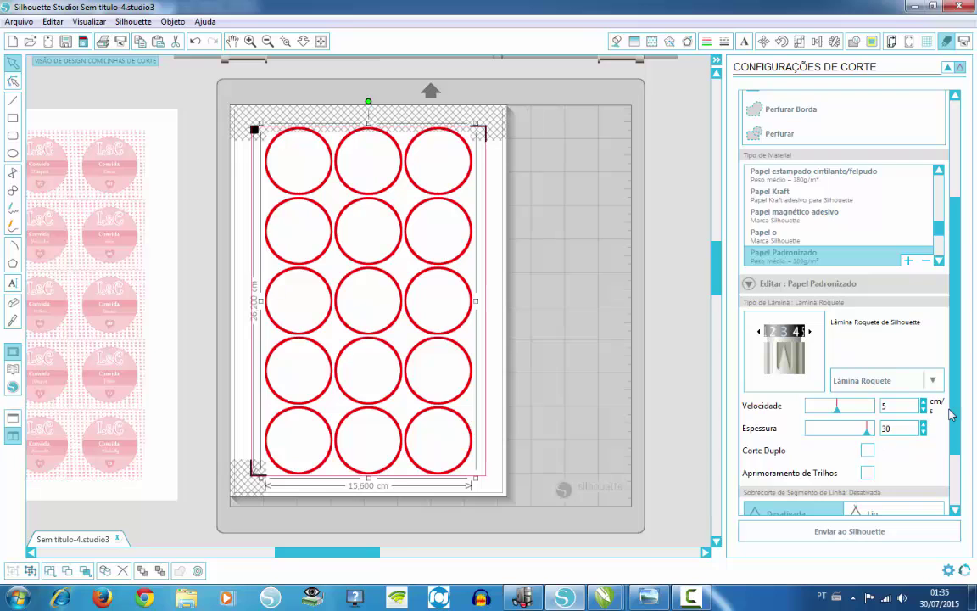
mouse_move(955, 435)
left_mouse_down()
mouse_move(976, 291)
mouse_move(976, 376)
left_mouse_up()
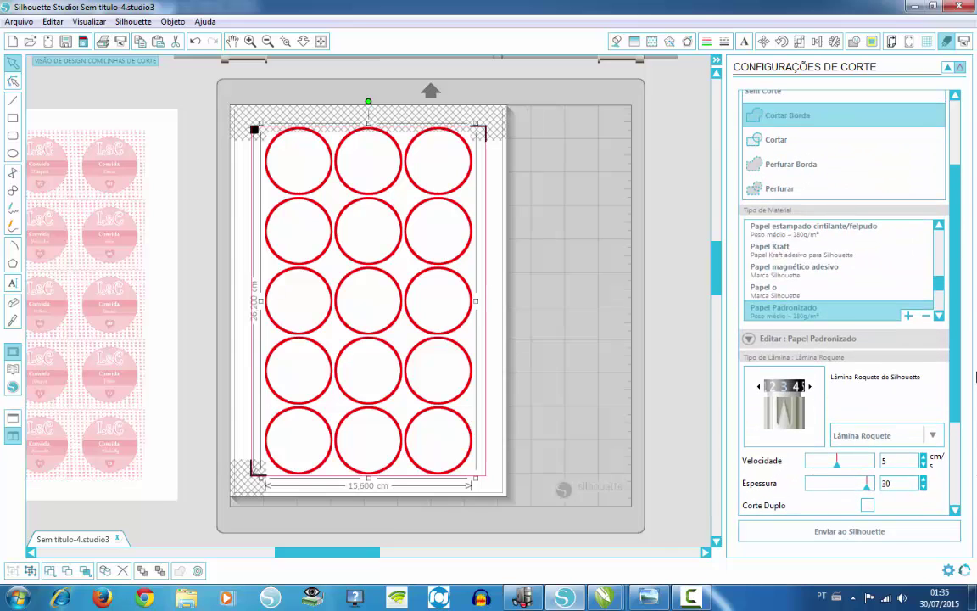
left_click_drag(975, 376, 971, 303)
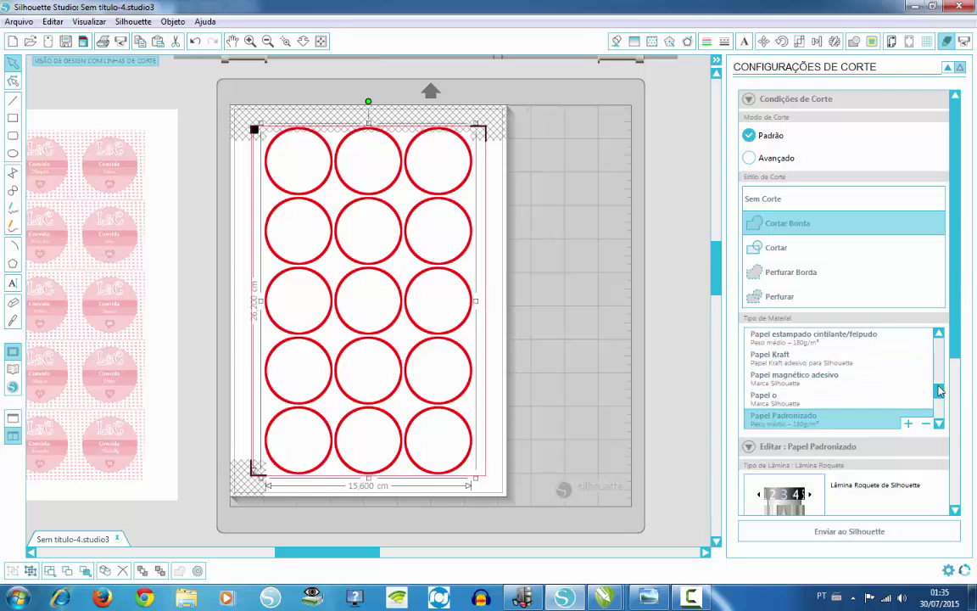
left_click(616, 44)
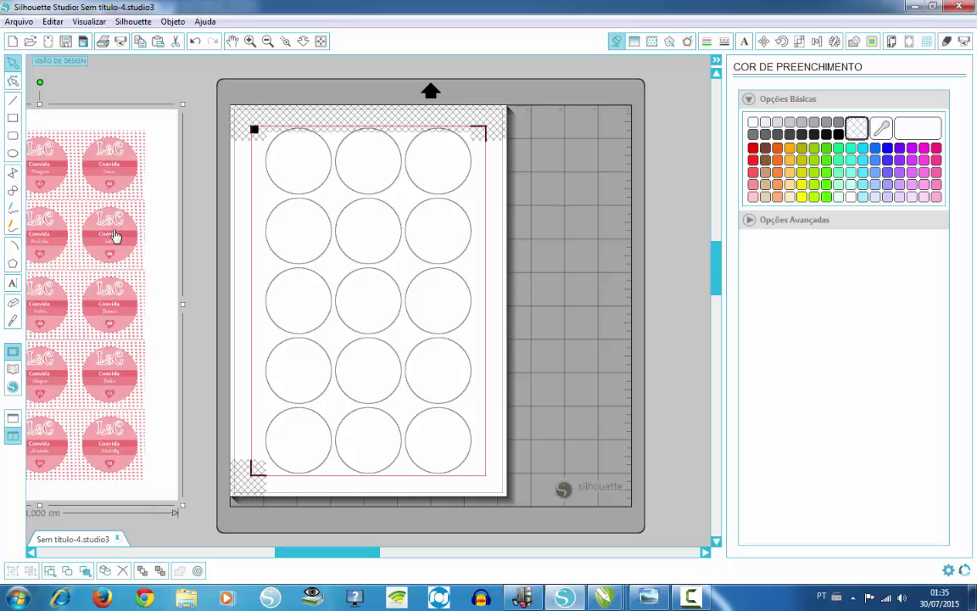
Step: Centre the pink tag sheet on the page and zoom in on the top-left tags
left_click(816, 41)
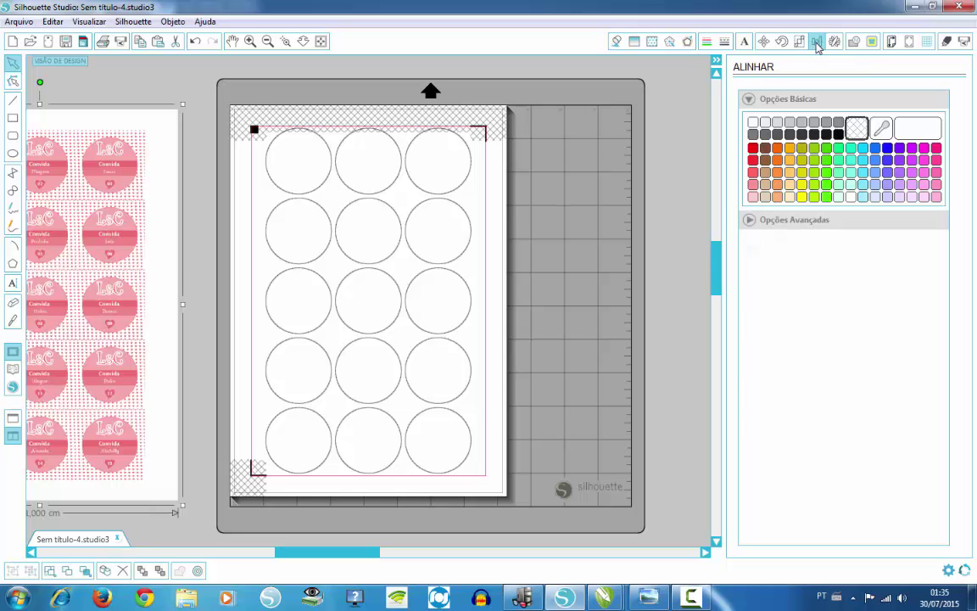
left_click(816, 417)
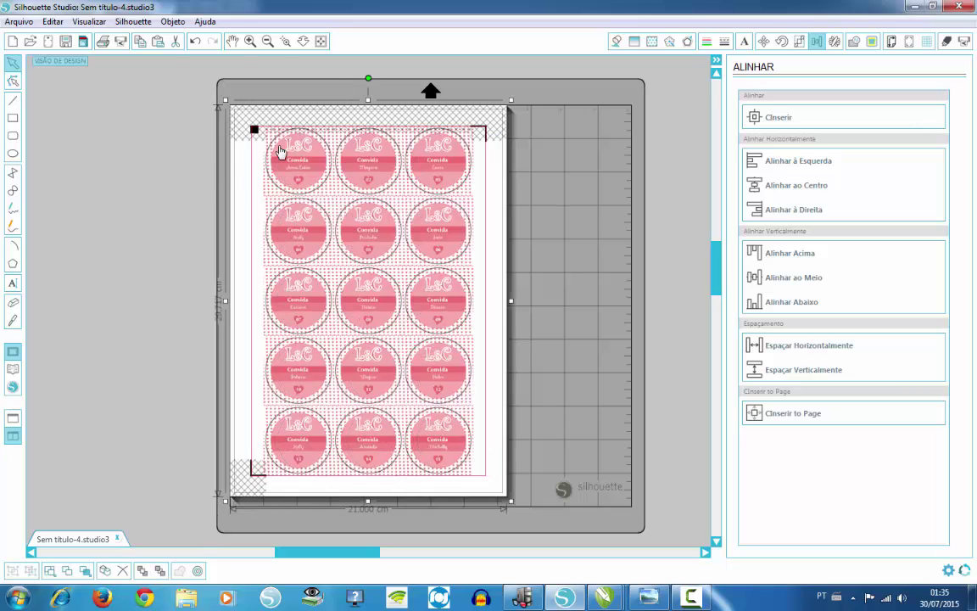
left_click(287, 42)
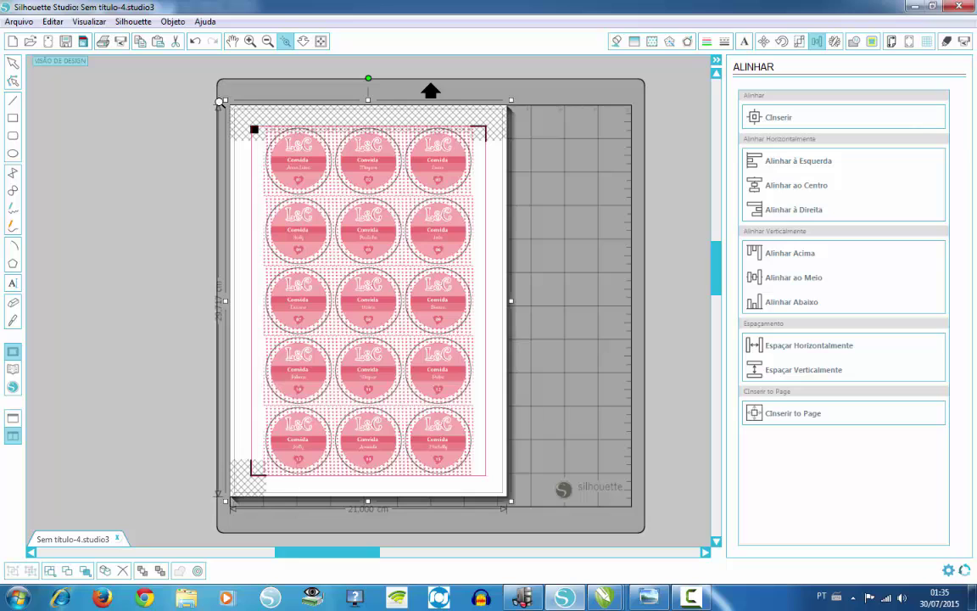
left_click_drag(197, 92, 322, 210)
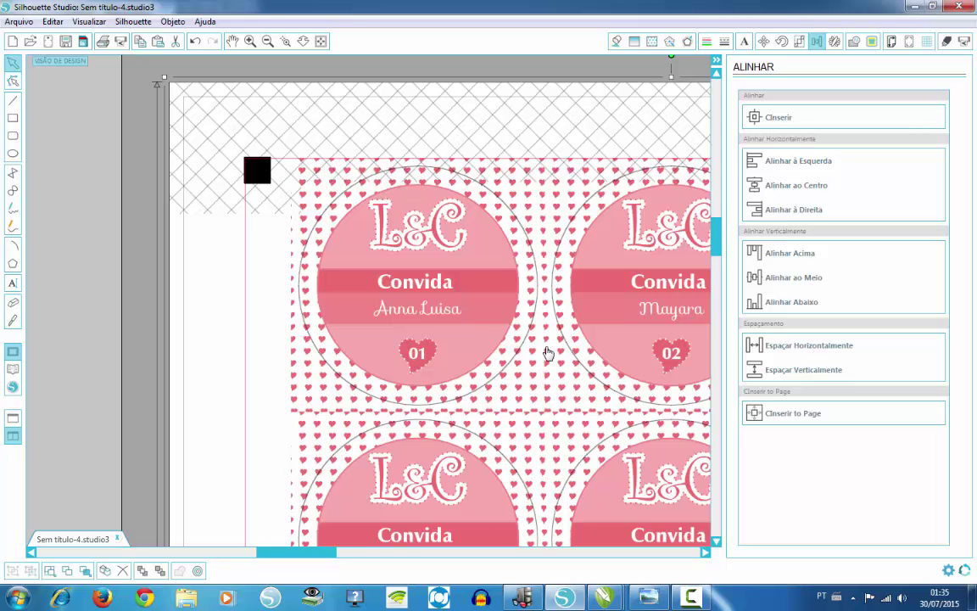
Step: Scroll through all 15 tags to check they line up with the circles, then fit the page
mouse_move(323, 554)
left_mouse_down()
mouse_move(416, 553)
mouse_move(370, 553)
left_mouse_up()
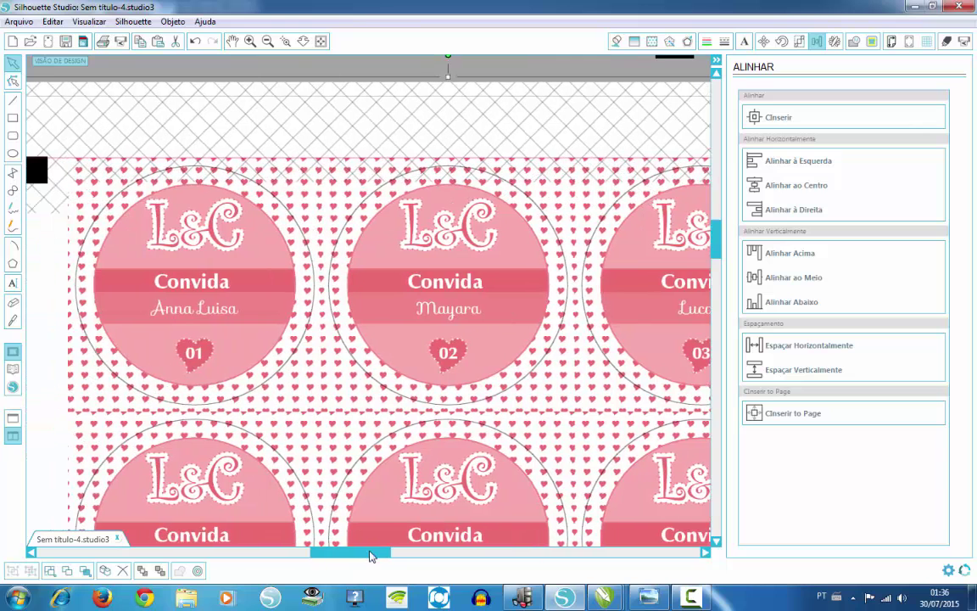
scroll(422, 450, "down", 1)
scroll(422, 450, "down", 1)
scroll(422, 451, "down", 1)
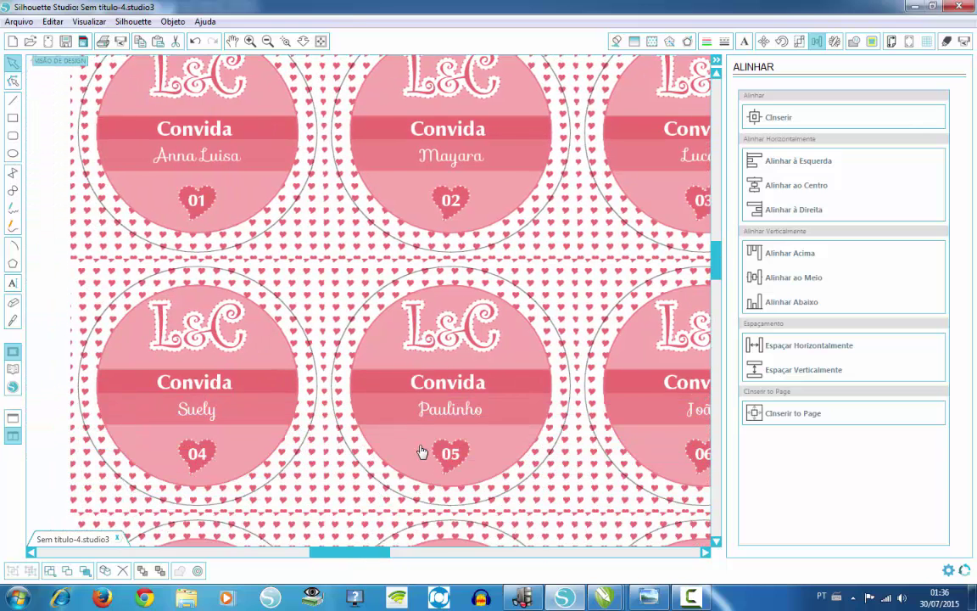
scroll(422, 451, "down", 2)
scroll(422, 450, "down", 1)
scroll(422, 451, "down", 1)
scroll(421, 450, "down", 2)
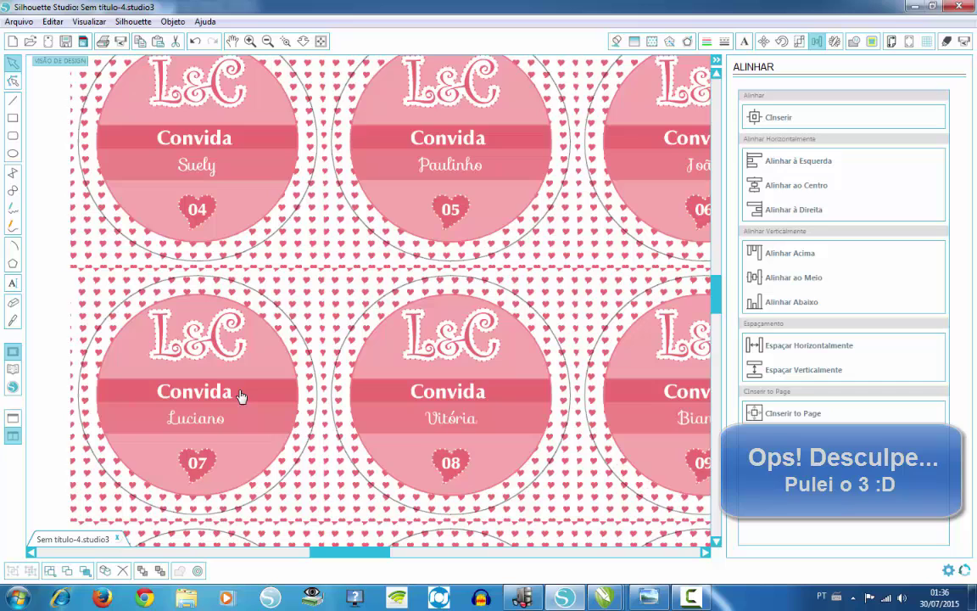
scroll(241, 396, "down", 2)
scroll(241, 396, "down", 1)
scroll(241, 396, "down", 1)
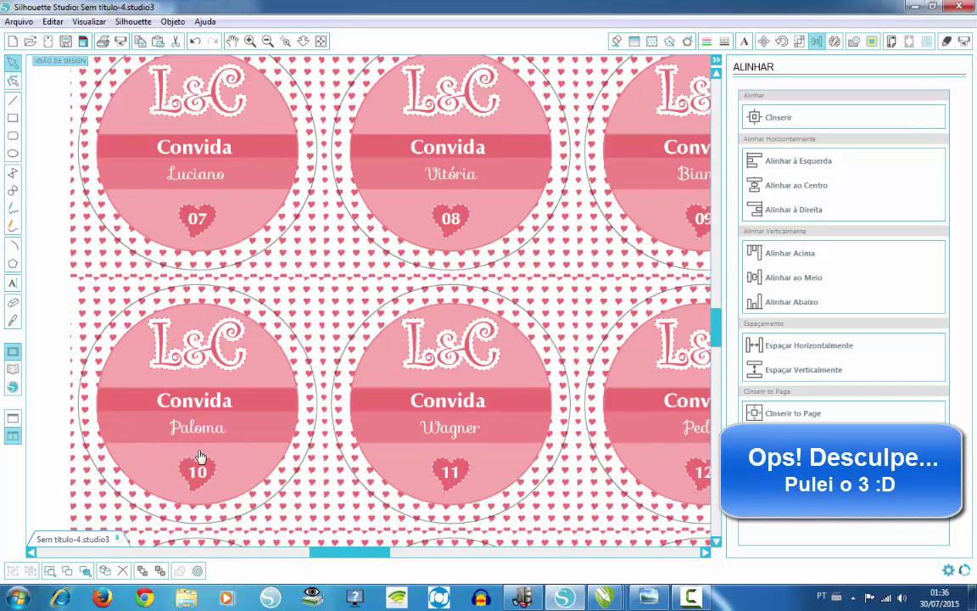
scroll(204, 456, "down", 2)
scroll(204, 457, "down", 1)
scroll(203, 456, "down", 2)
scroll(238, 424, "down", 1)
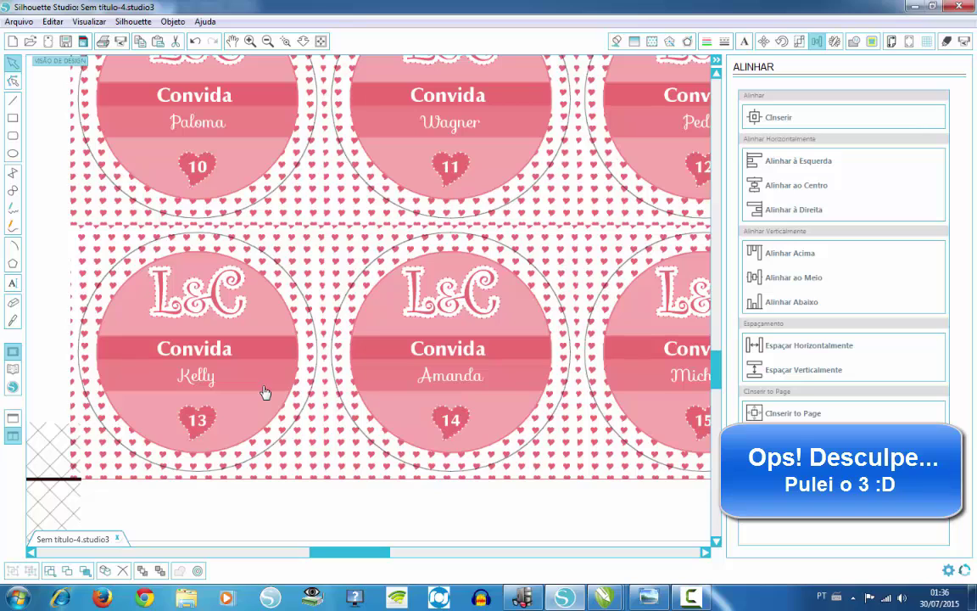
left_click(323, 42)
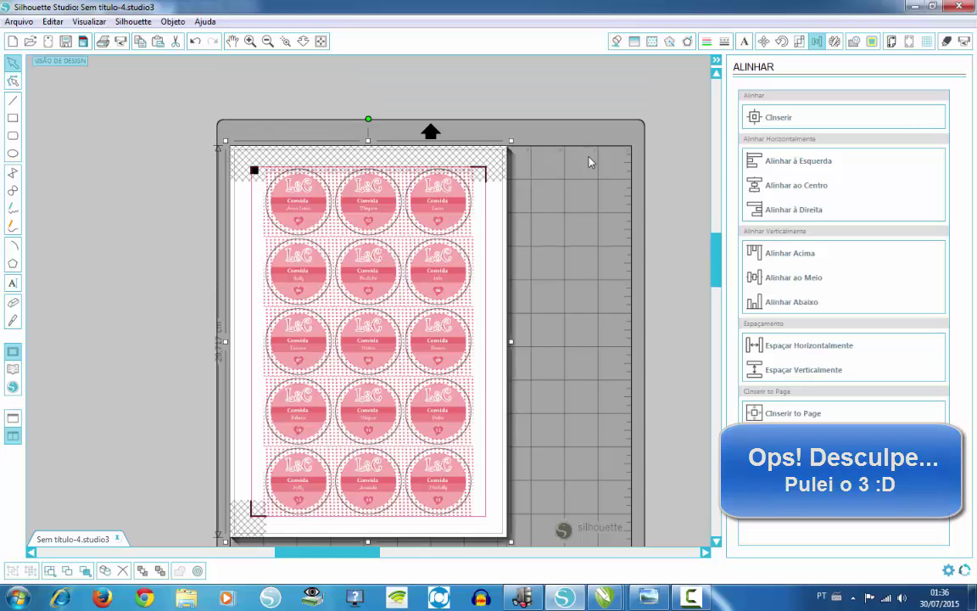
Step: Reduce the Tipo 1 registration mark insets to 1,000 cm on all four sides
left_click(909, 44)
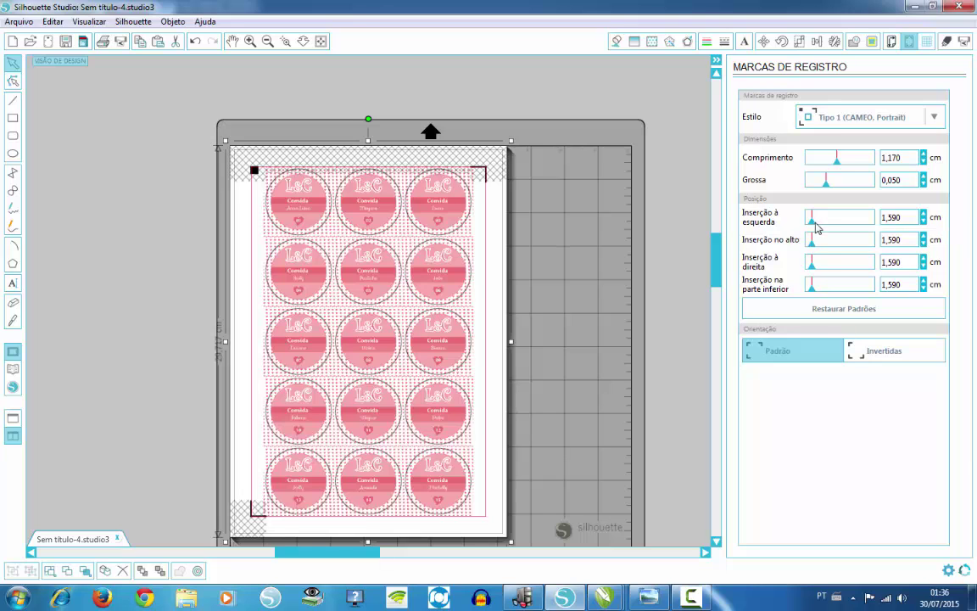
mouse_move(813, 223)
left_mouse_down()
mouse_move(802, 221)
mouse_move(797, 252)
mouse_move(808, 294)
left_mouse_up()
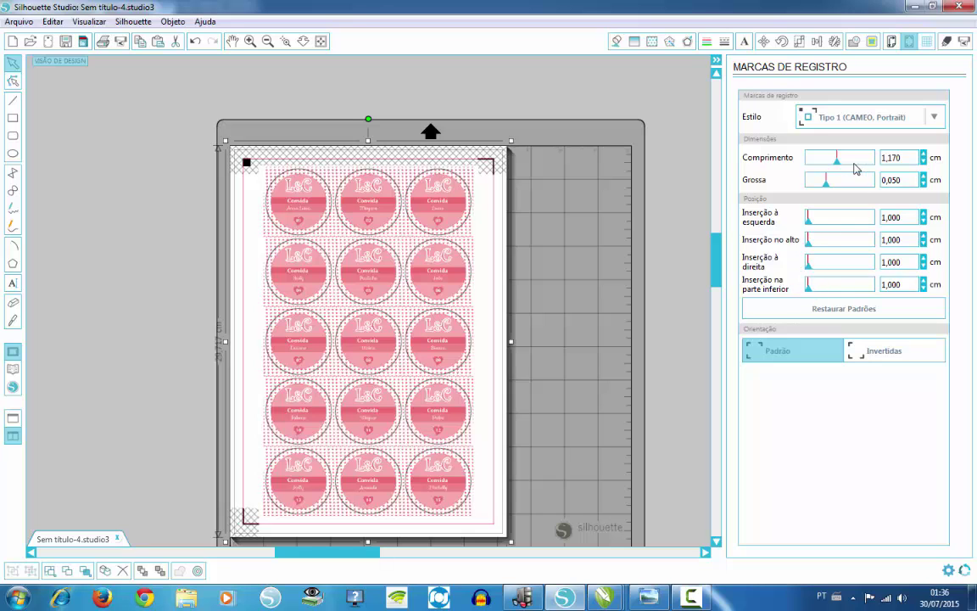
left_click(286, 42)
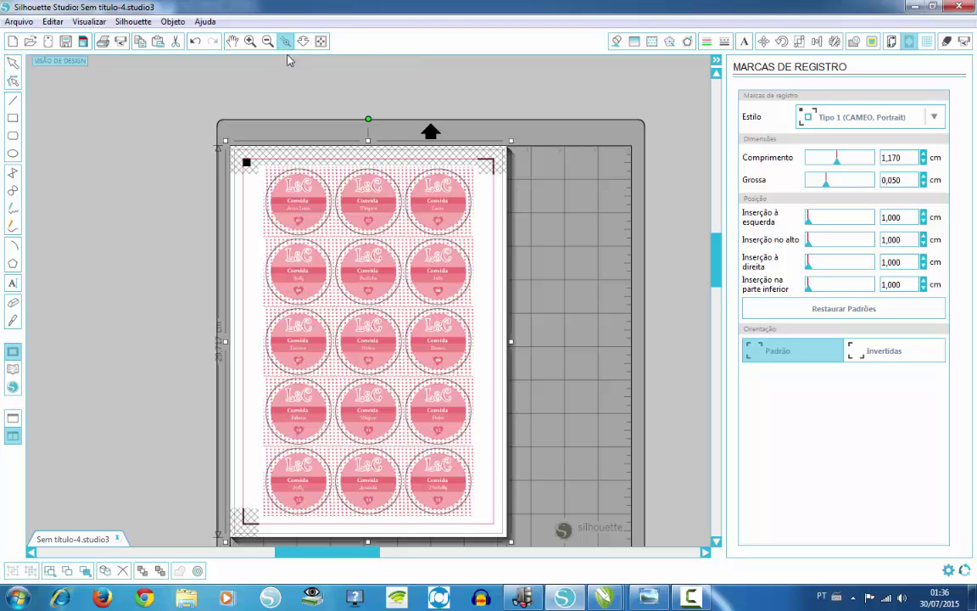
left_click(344, 396)
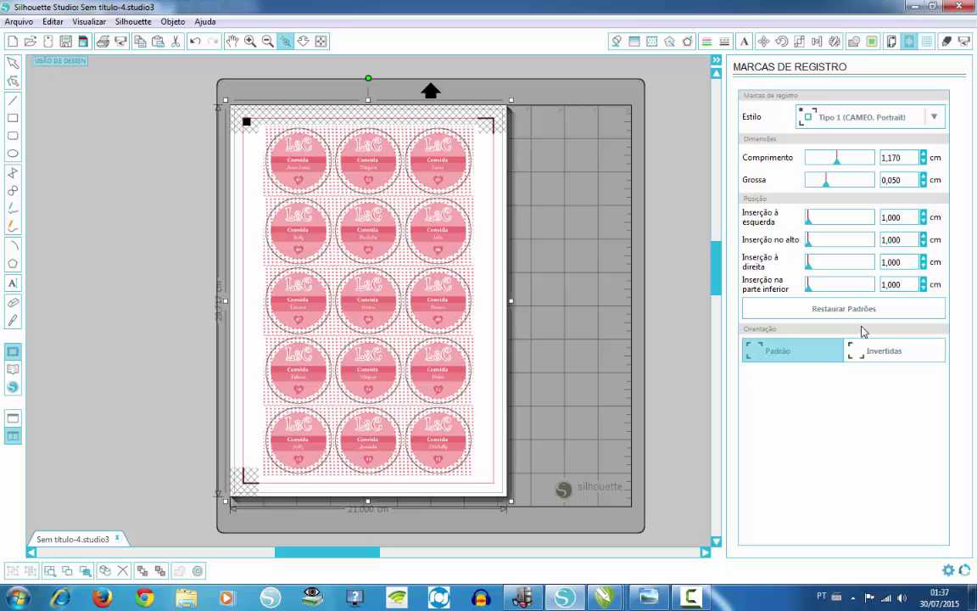
left_click(284, 43)
left_click_drag(185, 99, 370, 234)
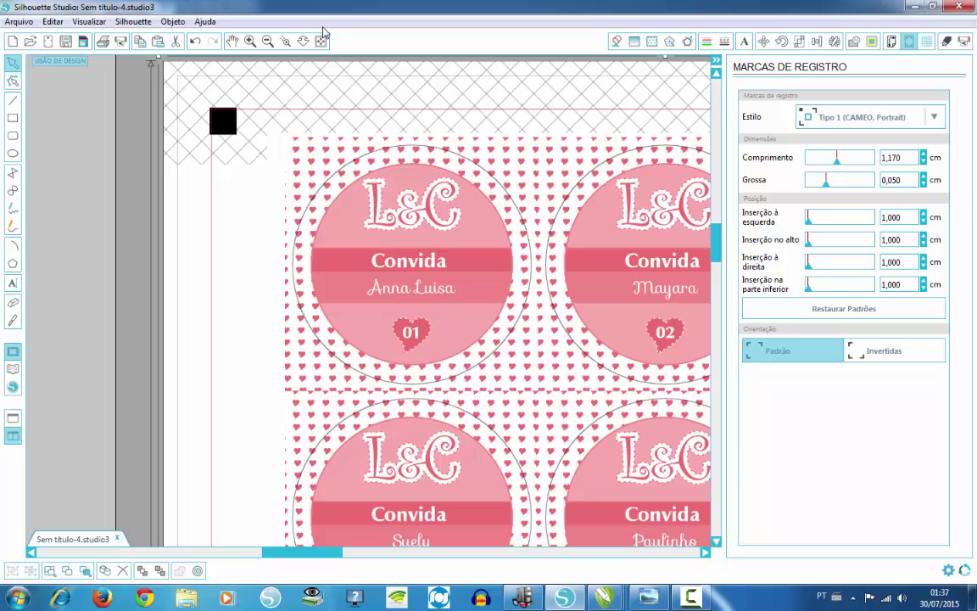
left_click(321, 41)
scroll(414, 259, "down", 1)
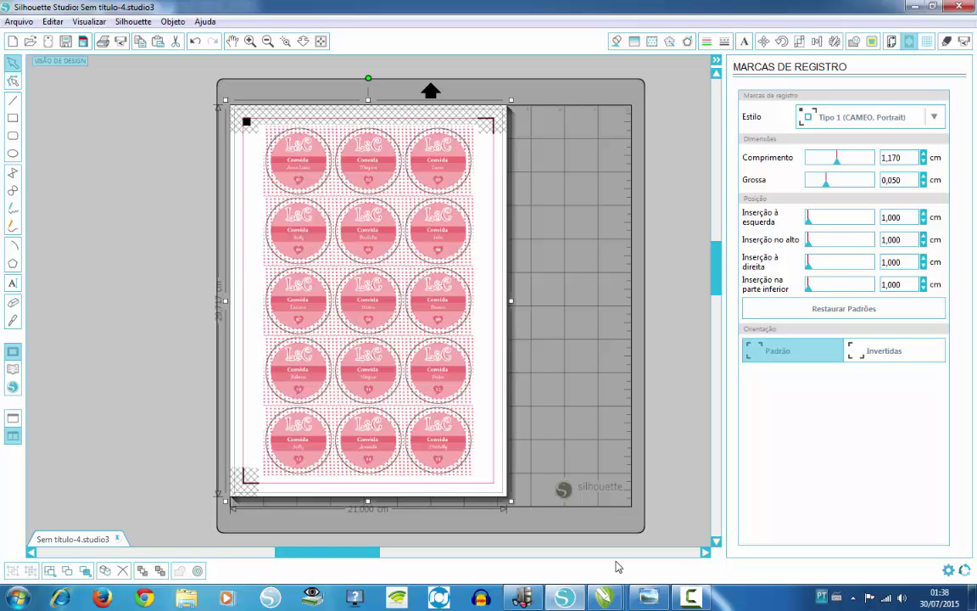
Step: Switch from Silhouette Studio to the temporario.cdr document in CorelDRAW X6
left_click(605, 597)
left_click(560, 488)
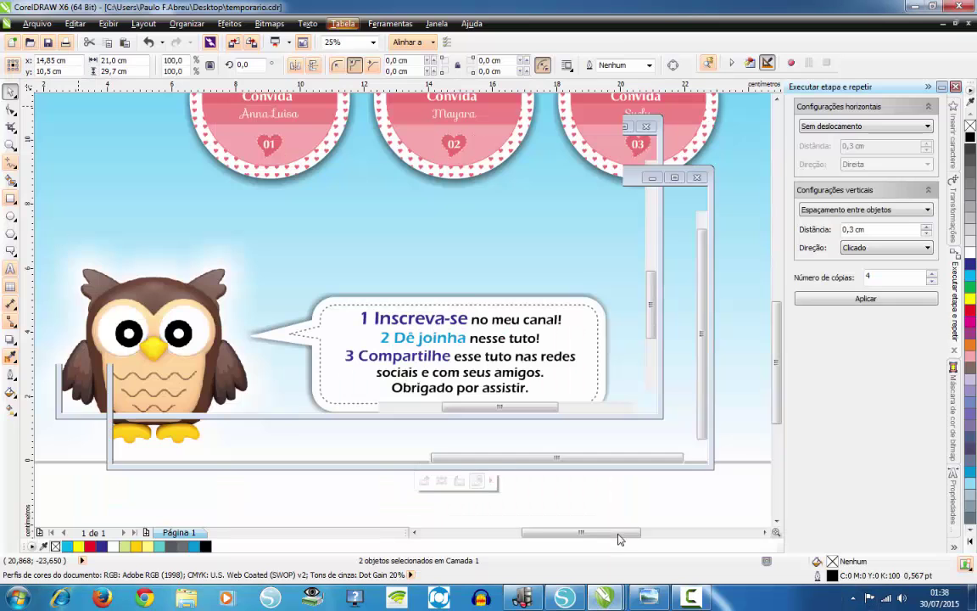